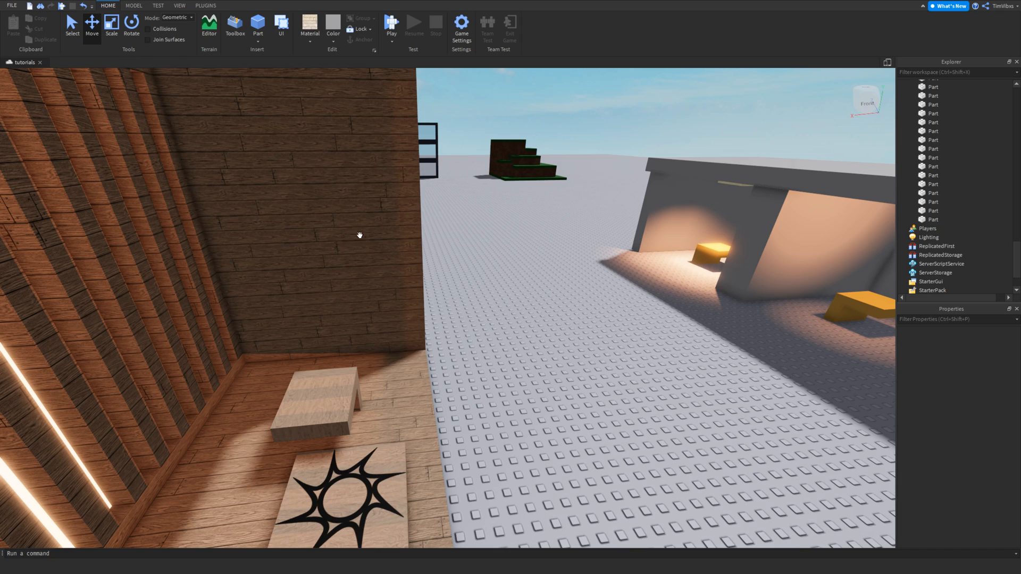
Step: Look over the existing sample builds in the workspace and find an empty area of the baseplate
right_drag(499, 292, 505, 310)
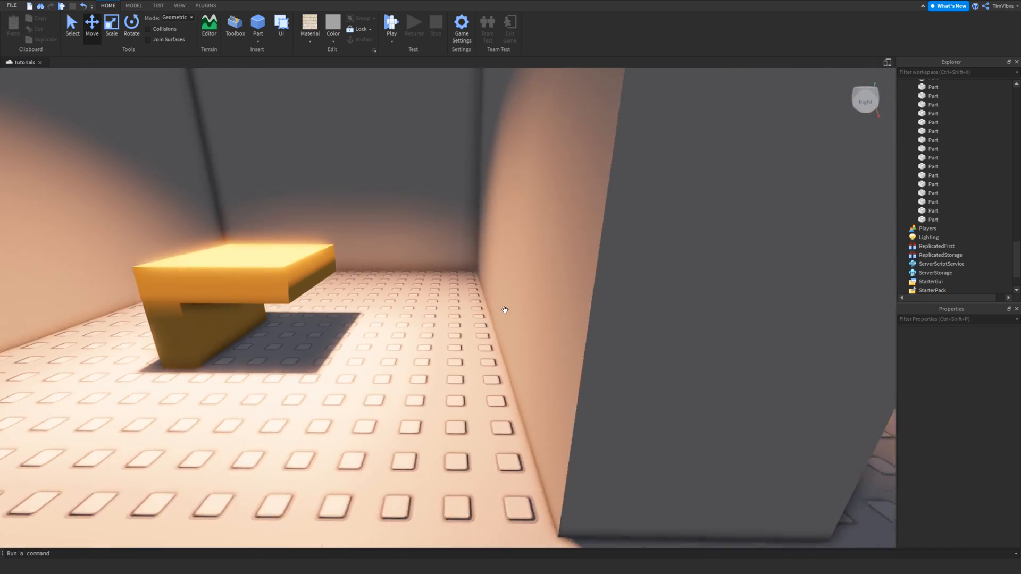
key(d)
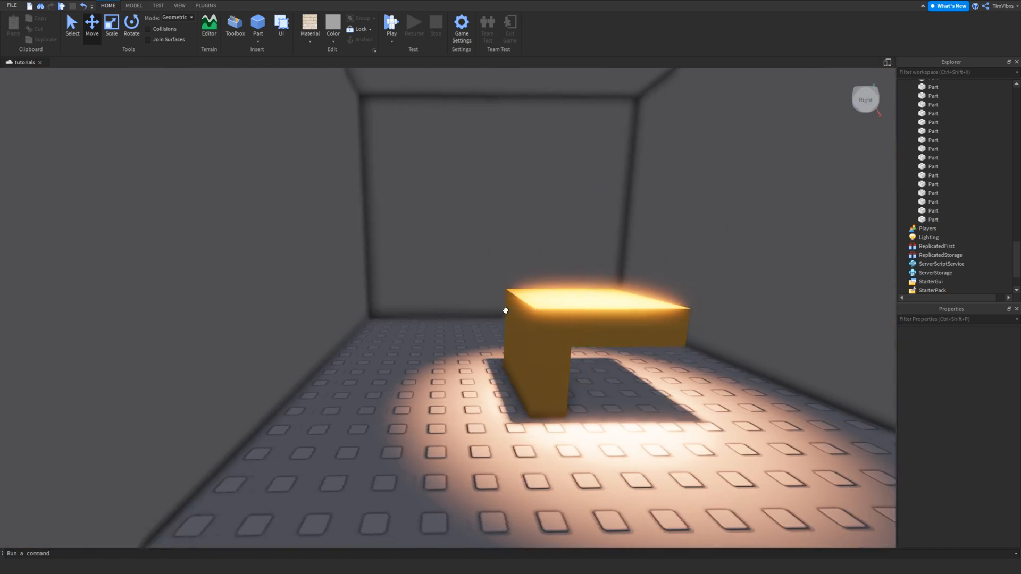
key(s)
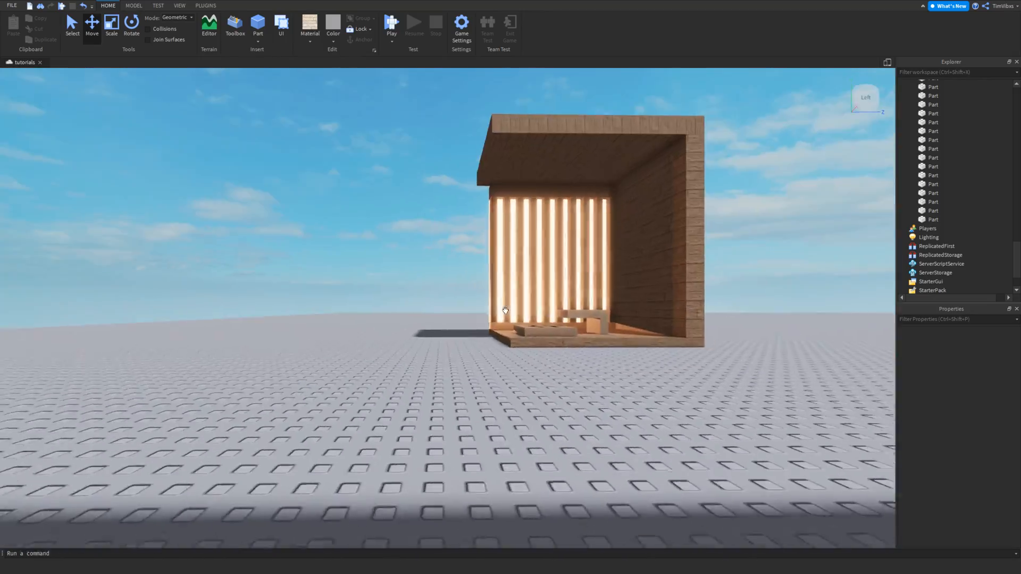
key(w)
key(w)
key(s)
right_drag(506, 310, 162, 92)
key(a)
key(d)
key(s)
key(w)
key(d)
key(w)
key(s)
key(d)
key(s)
key(s)
click(134, 5)
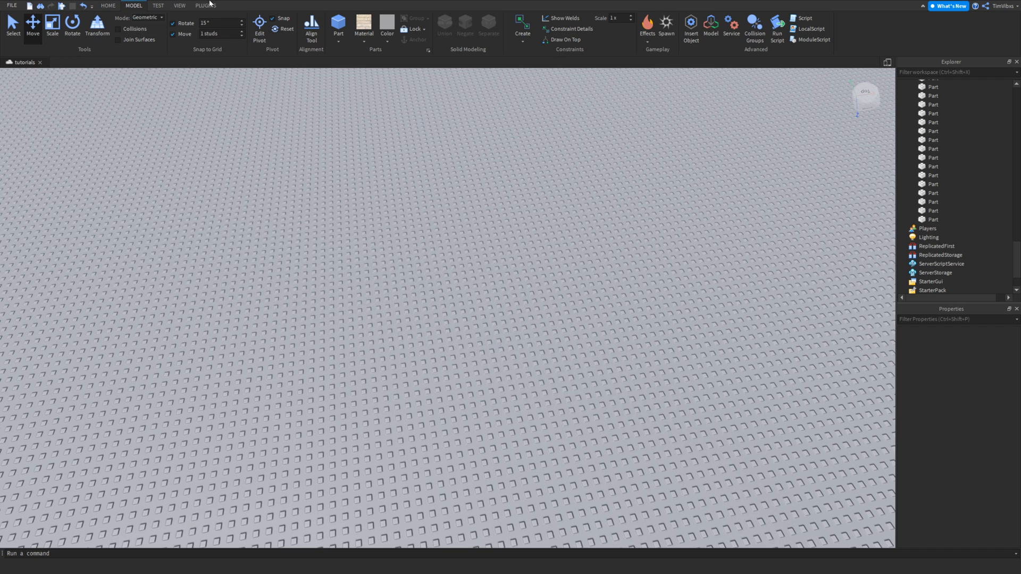
click(180, 5)
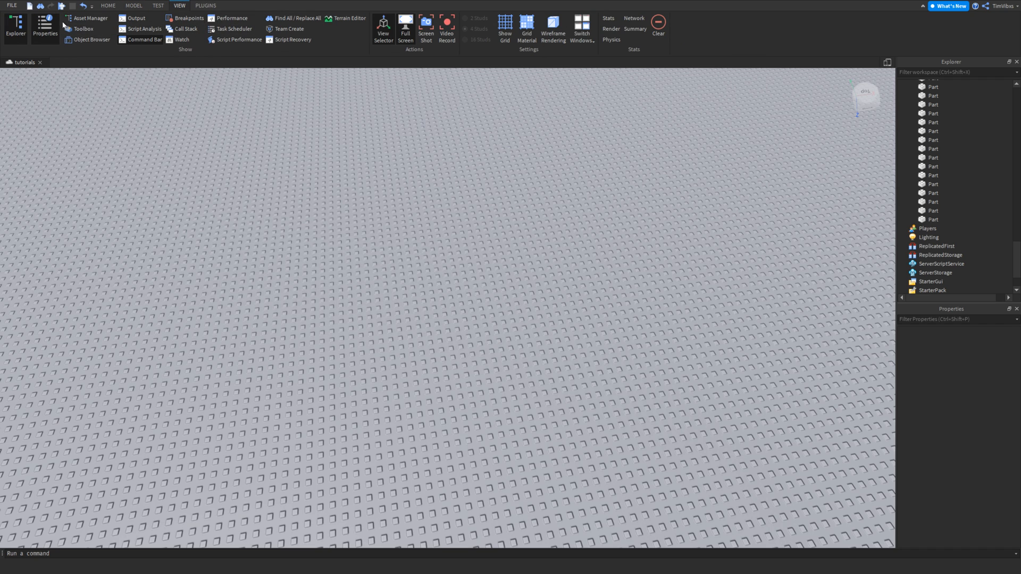
click(103, 9)
Step: Insert a block part on the empty baseplate and scale it into a 4 × 4 × 4 cube
right_drag(230, 147, 231, 148)
key(w)
right_drag(428, 126, 431, 128)
click(258, 24)
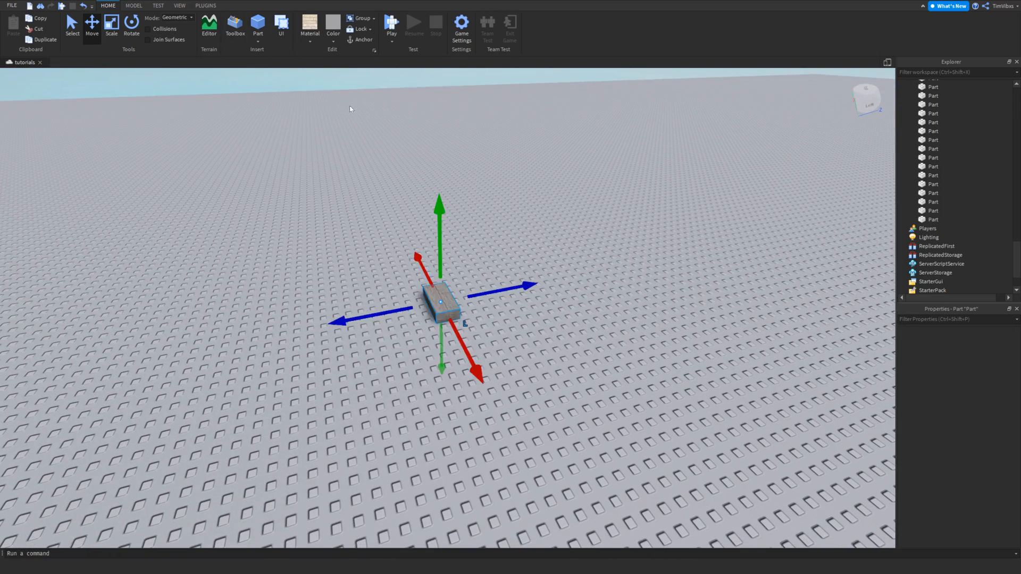
scroll(287, 98, up, 5)
click(111, 37)
drag(581, 433, 540, 380)
Step: Rotate the wood plank cube 15 degrees around its vertical axis with the Rotate tool
key(s)
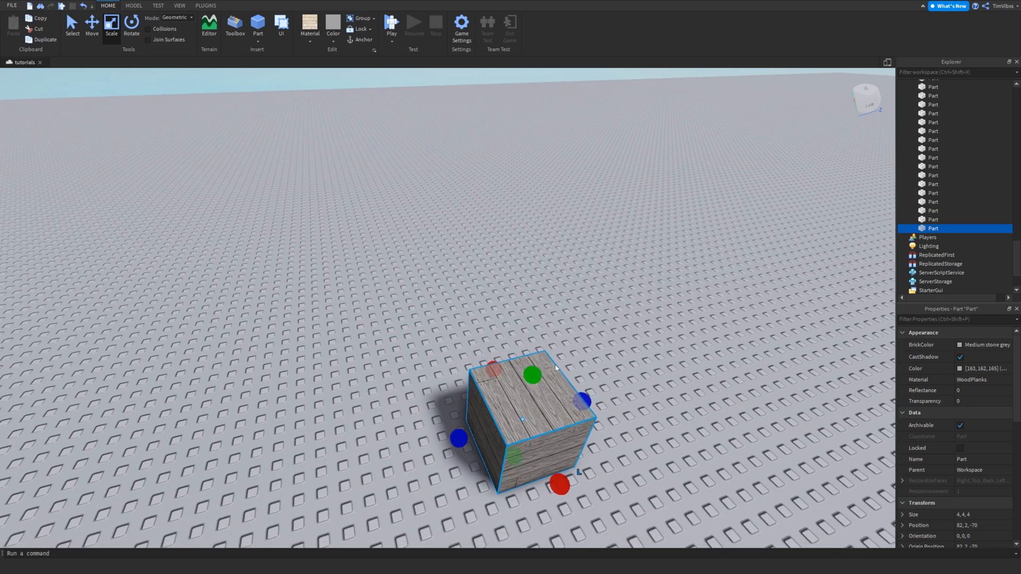
key(d)
click(498, 329)
right_drag(497, 328, 497, 329)
click(497, 328)
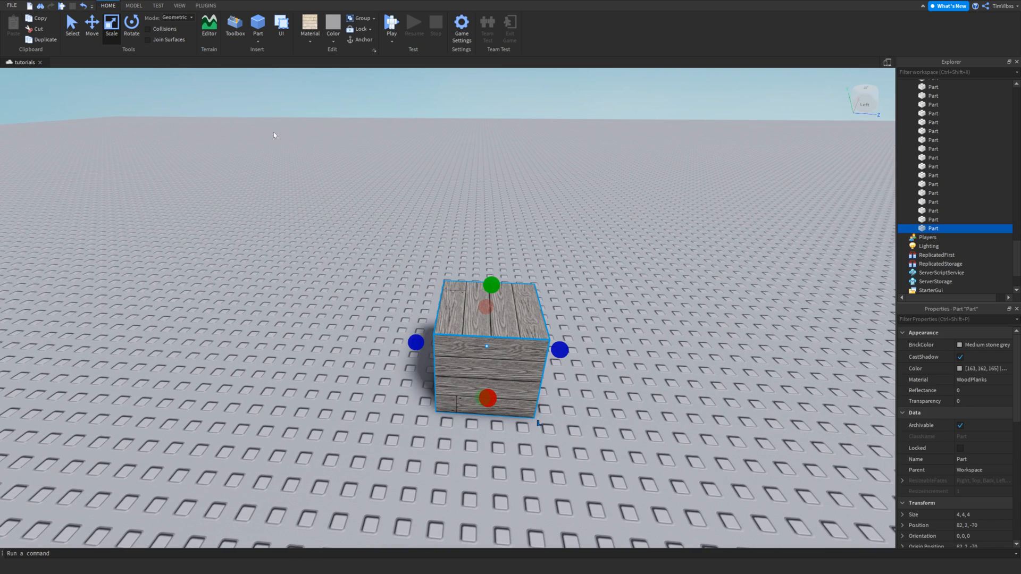
click(124, 36)
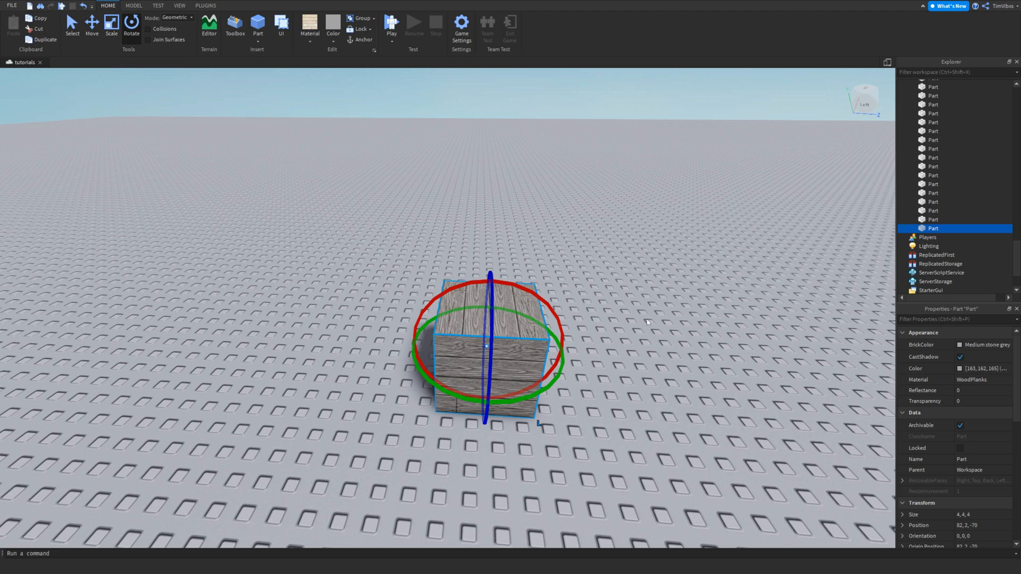
scroll(520, 381, up, 4)
right_drag(520, 381, 521, 380)
scroll(523, 382, down, 4)
scroll(521, 367, up, 2)
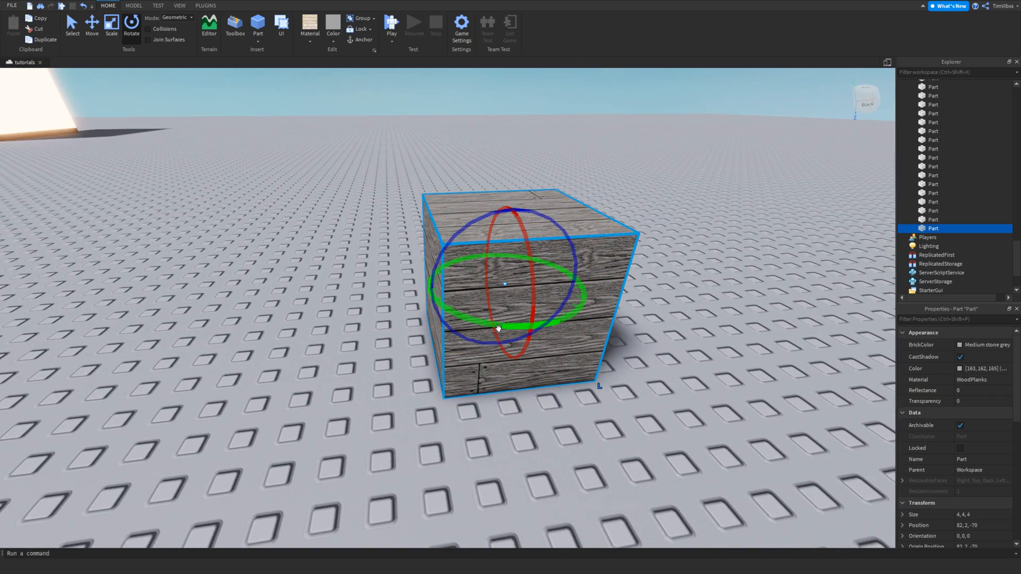
mouse_move(515, 326)
mouse_down()
mouse_move(467, 319)
mouse_move(503, 318)
mouse_up()
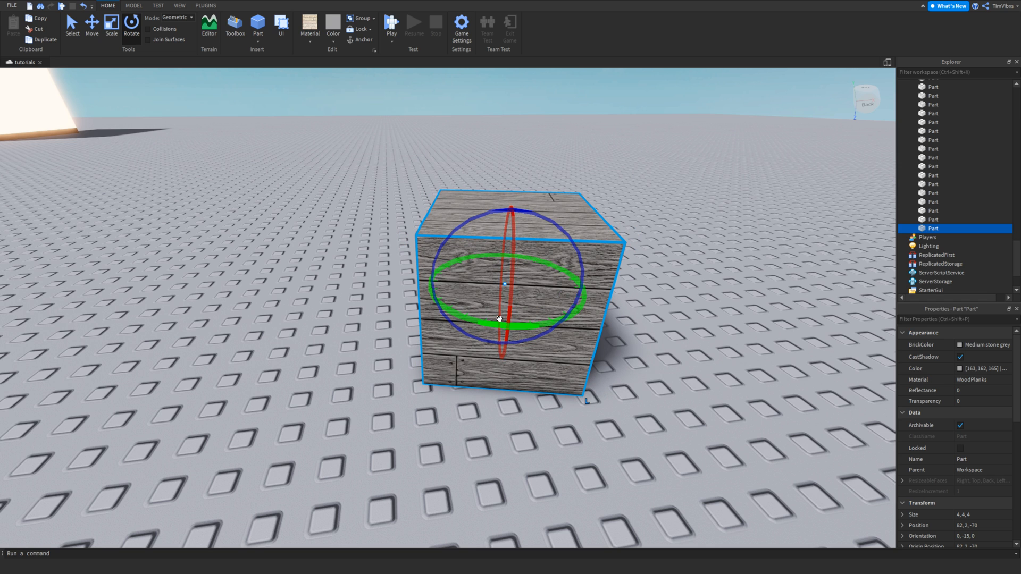
Step: Turn the cube further to orientation 90, -90, 0, shift it to position 83, 2, -71, and deselect it
right_drag(501, 319, 499, 312)
scroll(499, 312, up, 1)
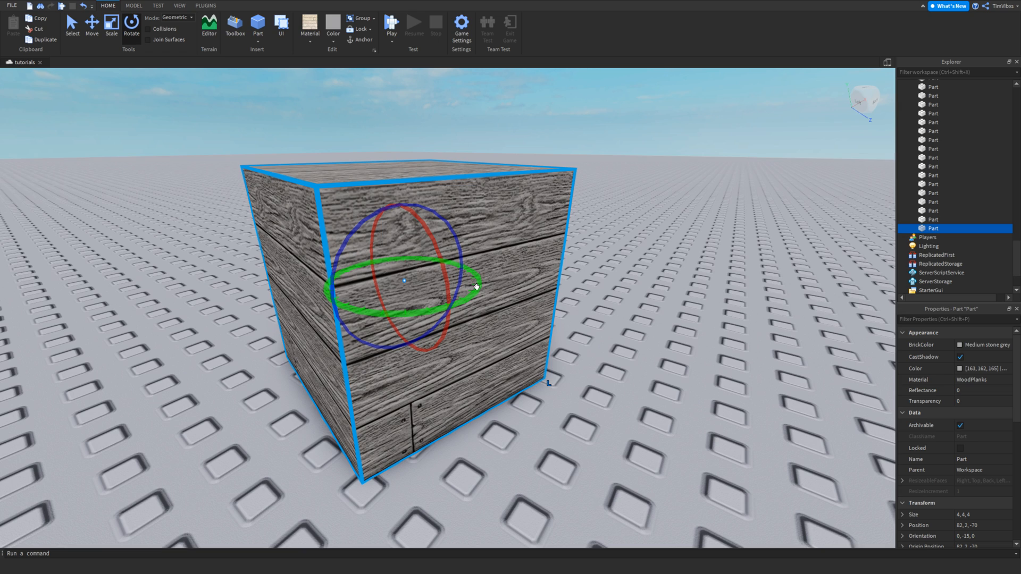
mouse_move(475, 289)
mouse_down()
mouse_move(425, 313)
mouse_move(354, 298)
mouse_move(339, 268)
mouse_move(462, 294)
mouse_move(478, 321)
mouse_move(356, 255)
mouse_move(470, 271)
mouse_move(480, 284)
mouse_move(387, 317)
mouse_move(468, 303)
mouse_move(506, 271)
mouse_move(485, 311)
mouse_move(584, 274)
mouse_move(581, 292)
mouse_move(632, 282)
mouse_move(586, 312)
mouse_move(603, 297)
mouse_up()
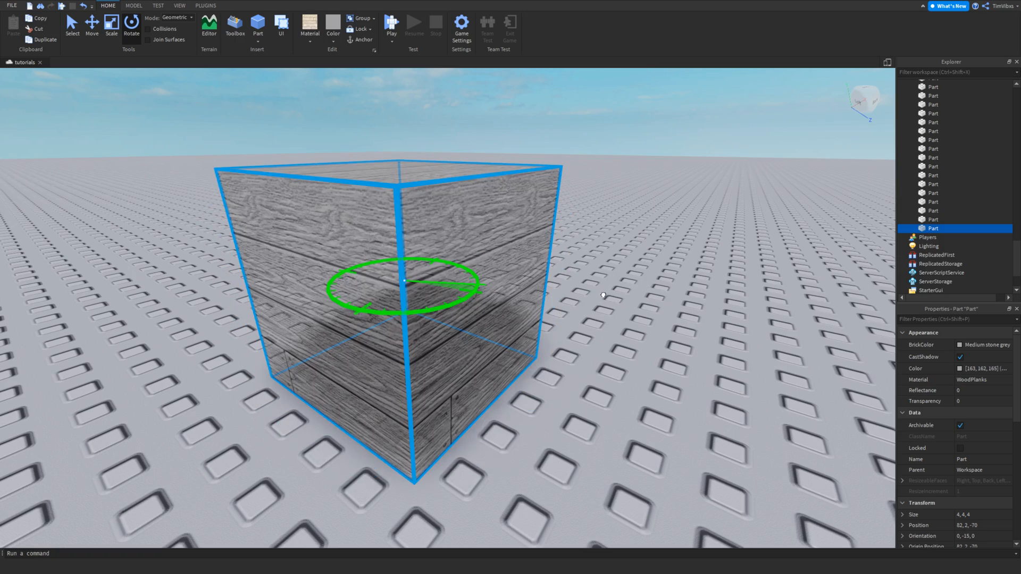
drag(439, 232, 420, 266)
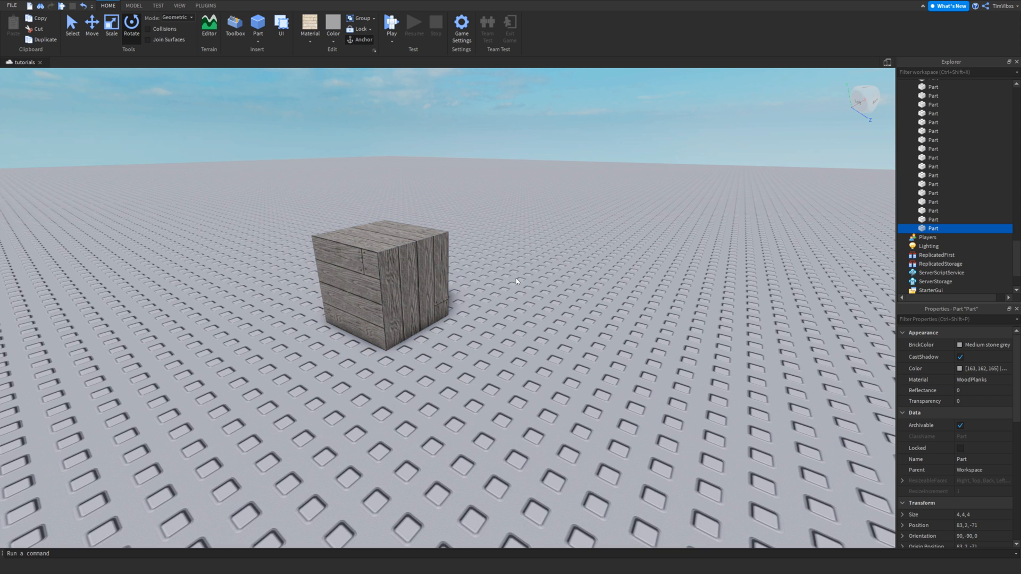
click(518, 283)
Step: Duplicate the wood plank cube and move the copy out beside the original on the baseplate
click(92, 37)
right_drag(357, 151, 354, 149)
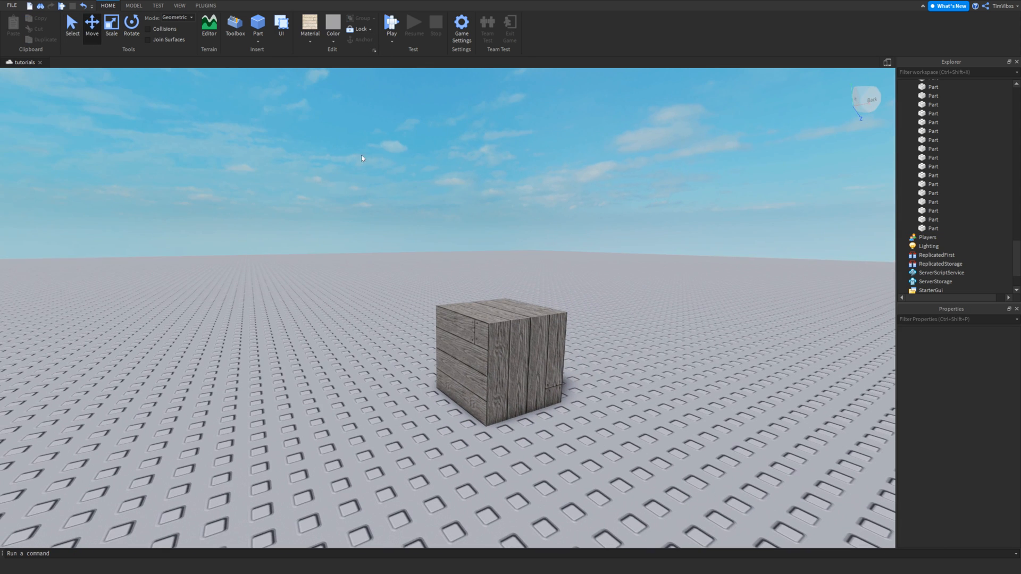
click(471, 329)
right_drag(428, 286, 419, 283)
key(w)
key(d)
key(s)
right_drag(337, 237, 340, 243)
key(w)
key(s)
key(ctrl+d)
drag(396, 292, 504, 277)
Step: Duplicate the cube again and place this copy on the original's other side at position 78, 2, -71
key(ctrl+d)
drag(449, 351, 444, 256)
drag(534, 169, 450, 175)
click(333, 267)
key(s)
key(a)
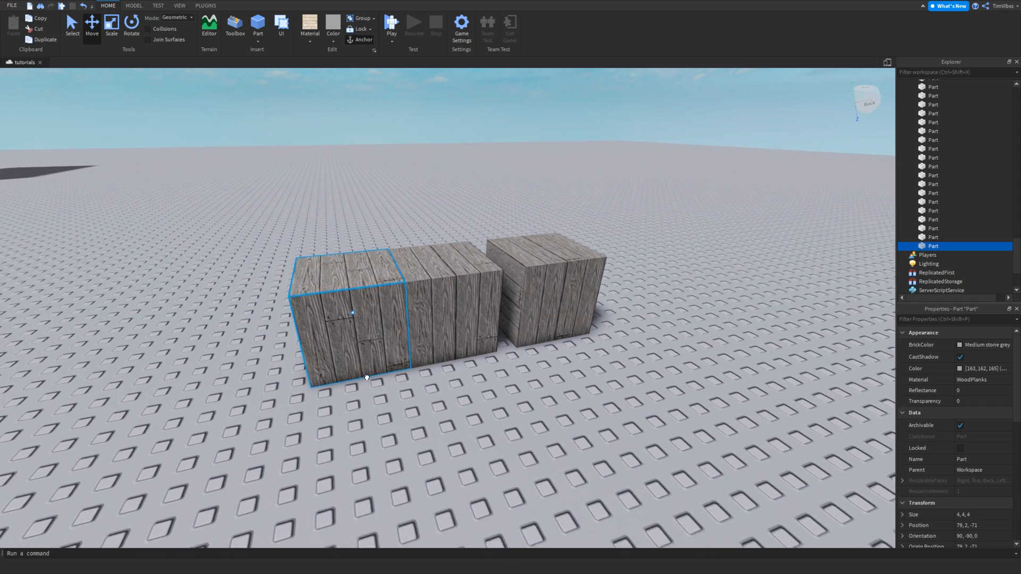
drag(346, 319, 311, 322)
Step: Rotate the newest cube around its vertical axis so it stands at an angle to its neighbour
key(ctrl+4)
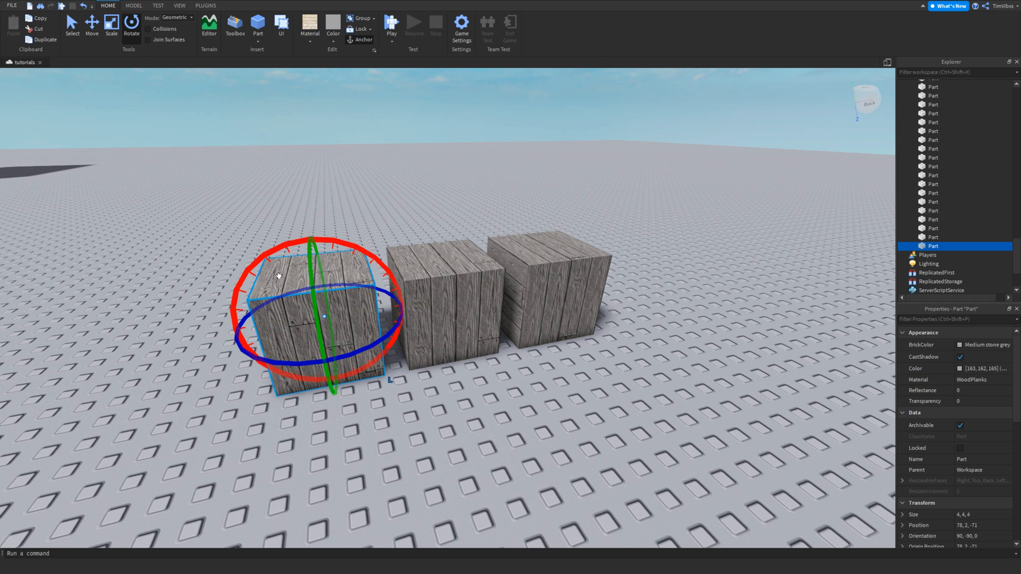
drag(353, 352, 423, 338)
click(483, 315)
click(494, 373)
Step: Stack the first copy on top of the two other cubes and adjust its placement across their joint
drag(549, 289, 378, 269)
drag(410, 223, 379, 243)
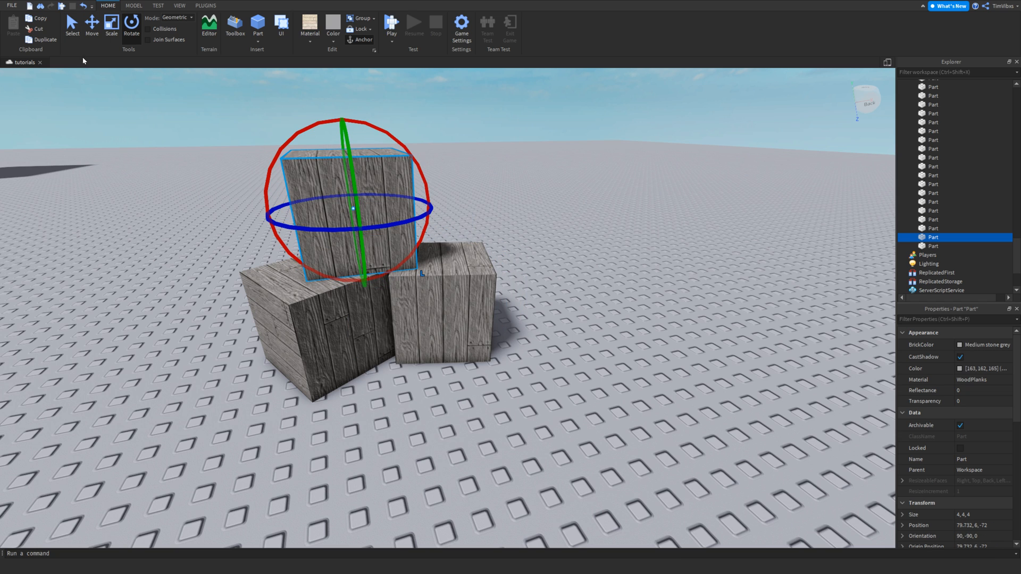
click(96, 40)
drag(449, 203, 473, 201)
key(e)
drag(395, 267, 411, 273)
click(266, 228)
Step: Examine the stack of three wooden cubes from several distances and angles
key(q)
key(s)
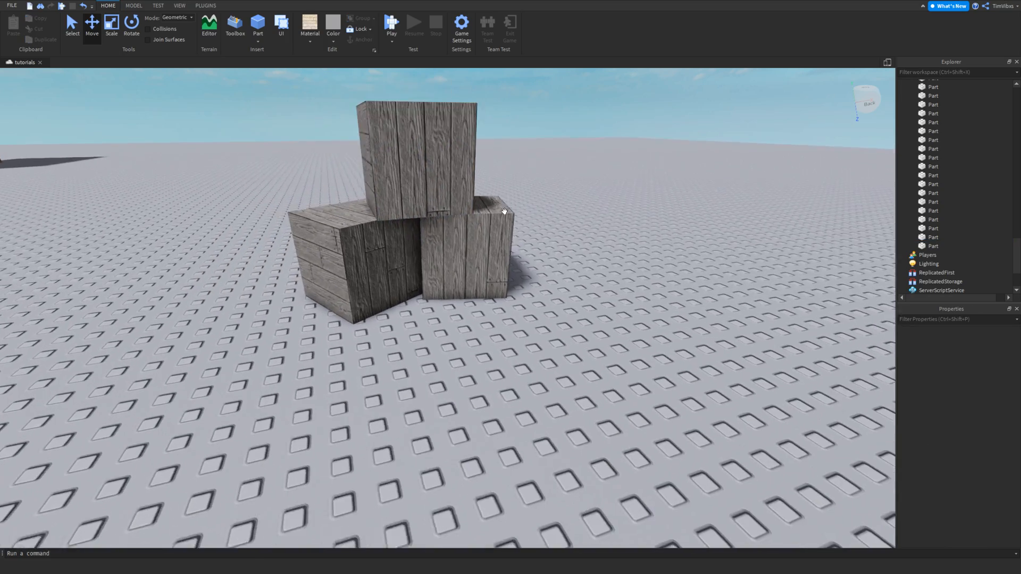
right_drag(502, 213, 495, 205)
key(s)
key(d)
key(w)
key(a)
right_drag(375, 234, 396, 212)
key(s)
key(s)
key(d)
right_drag(269, 178, 263, 184)
key(e)
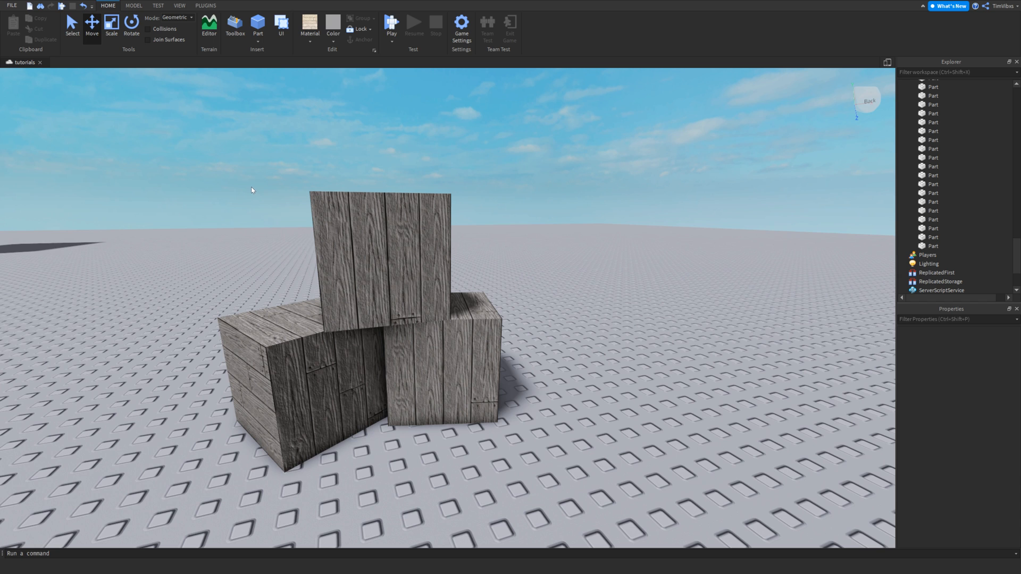
right_drag(303, 214, 284, 219)
key(s)
key(d)
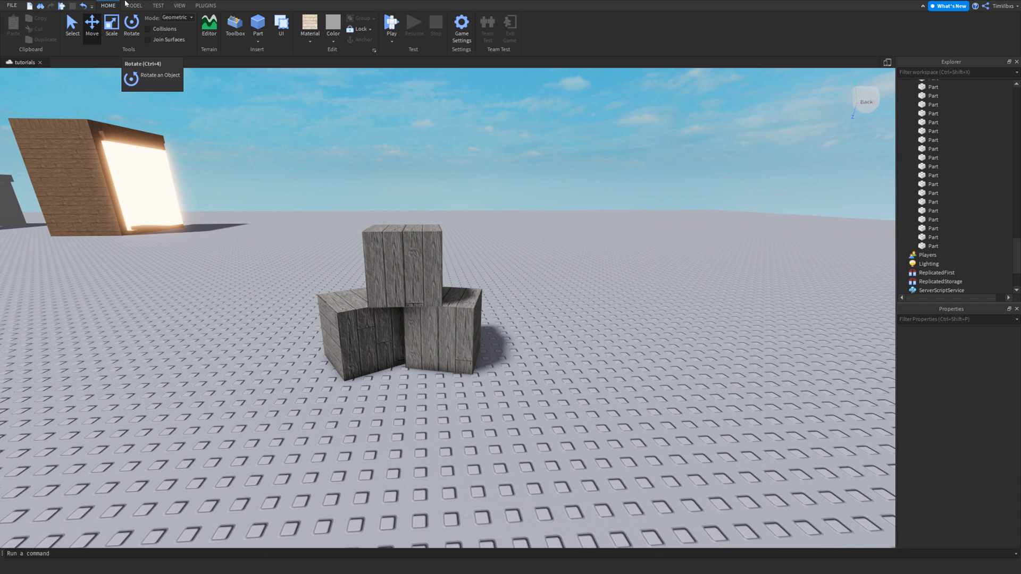
Step: Take the top cube off the stack and set it on the baseplate beside the other two
click(133, 6)
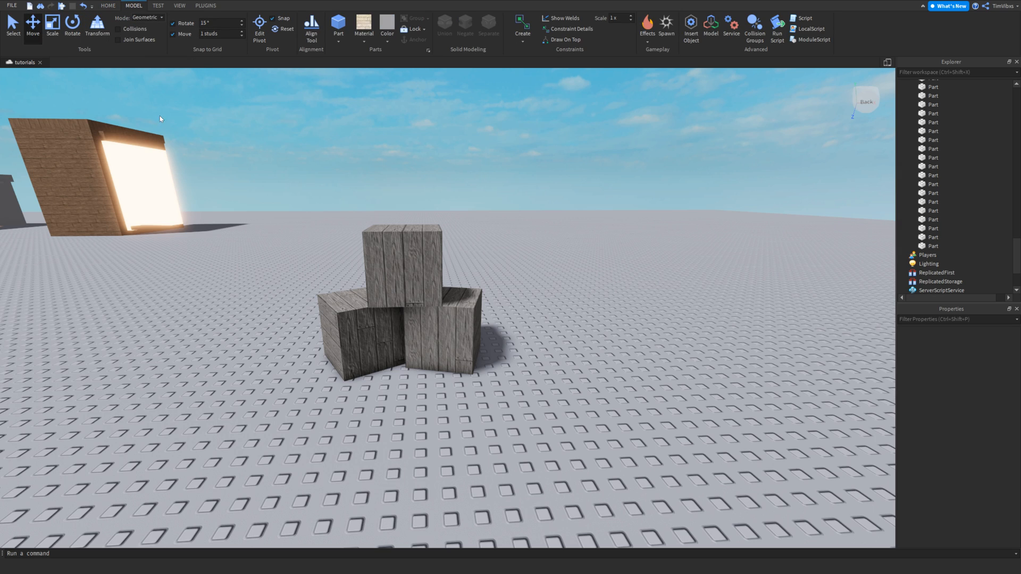
drag(419, 277, 475, 399)
key(d)
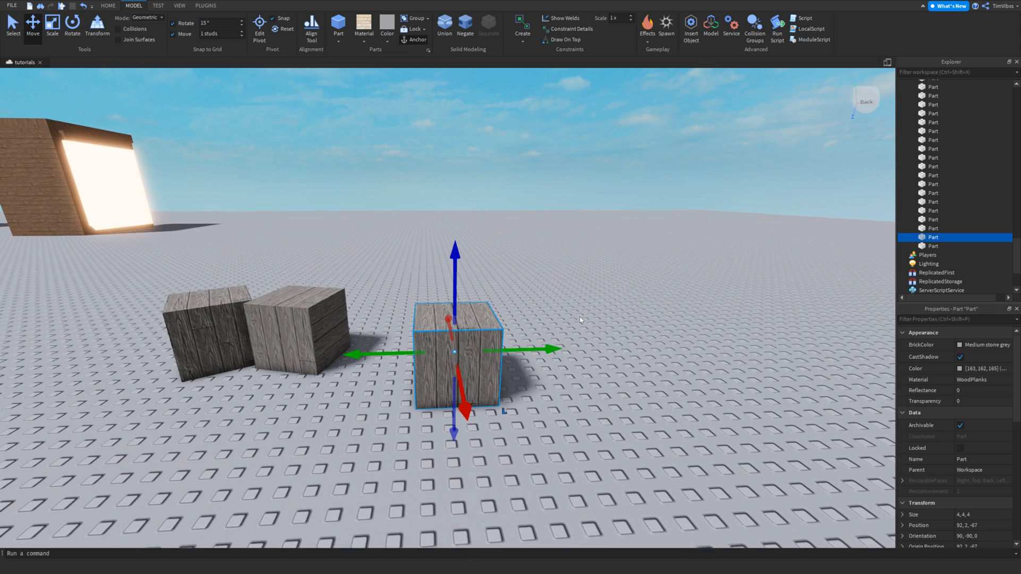
click(570, 323)
Step: With the Transform tool, lift the separate cube one stud off the baseplate and lower it back down
key(w)
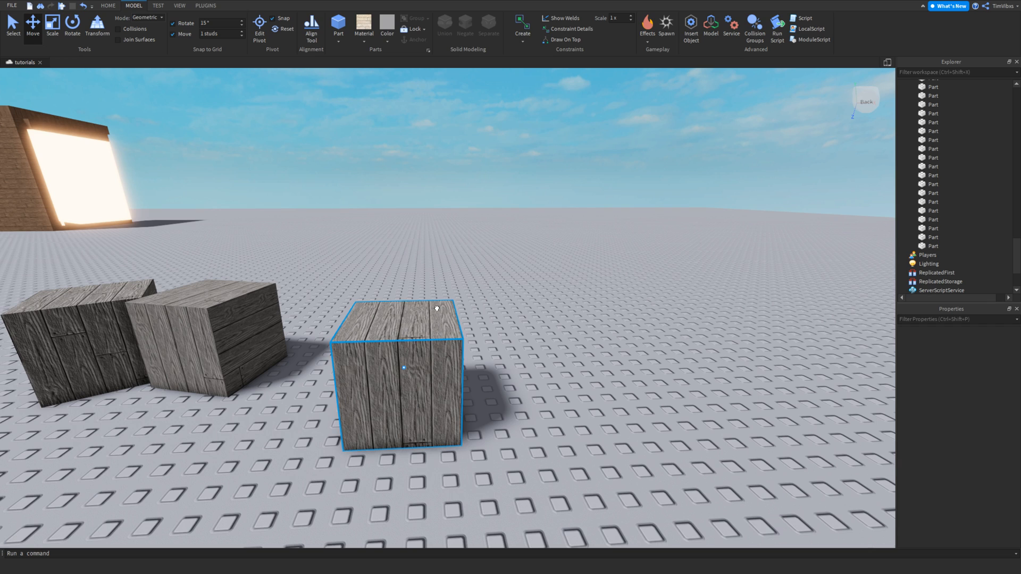
click(437, 307)
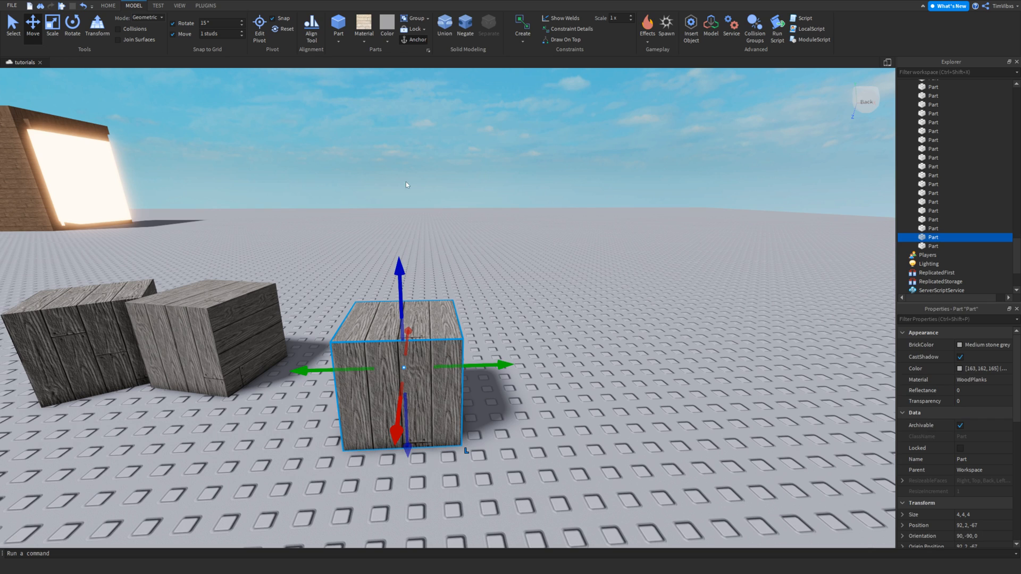
click(96, 32)
key(d)
mouse_move(448, 315)
right_down()
mouse_move(494, 314)
mouse_move(447, 328)
right_up()
key(s)
key(d)
key(a)
right_drag(478, 292, 462, 284)
key(d)
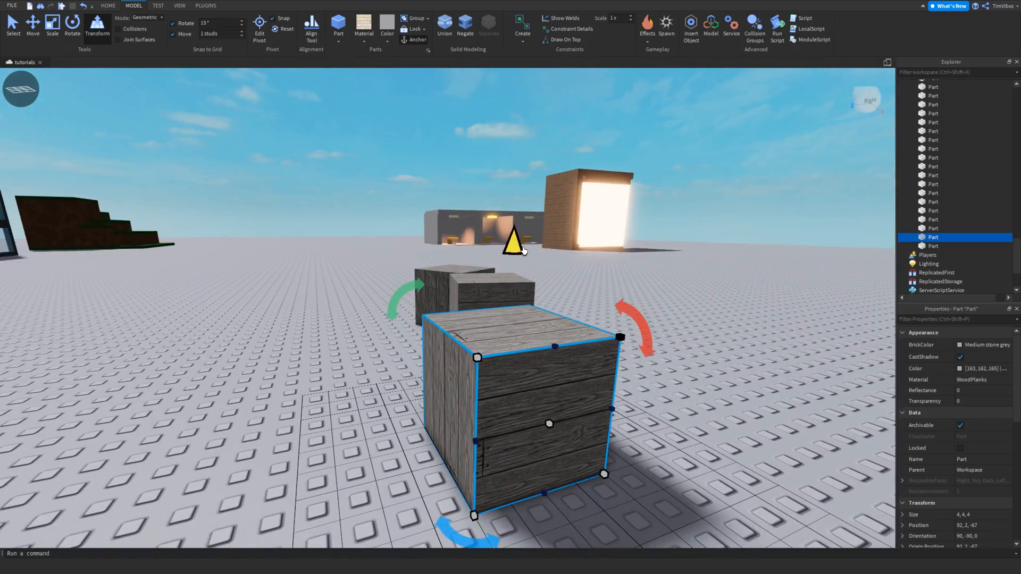
drag(535, 246, 537, 247)
key(d)
right_drag(458, 246, 405, 337)
key(a)
drag(356, 184, 458, 219)
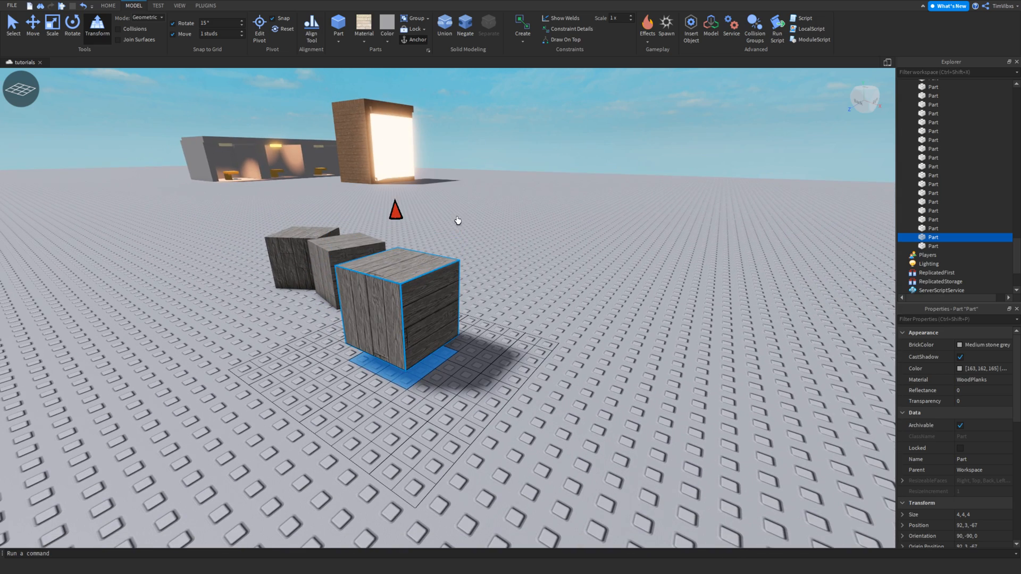
scroll(448, 260, up, 3)
drag(475, 272, 445, 250)
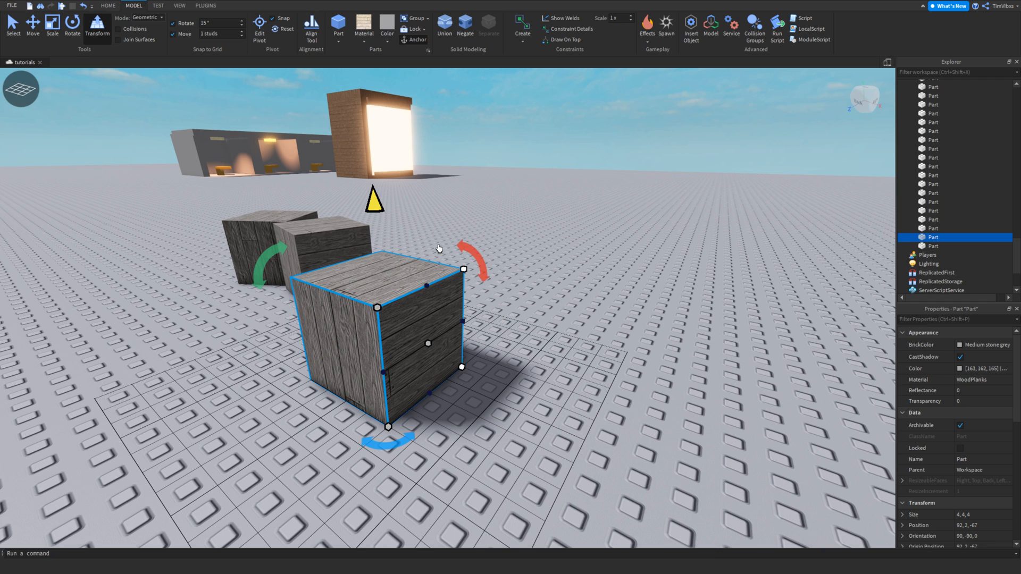
Step: Swing the cube around its vertical axis through various angles with Transform, finishing at orientation 90, 0, 0
drag(387, 444, 252, 367)
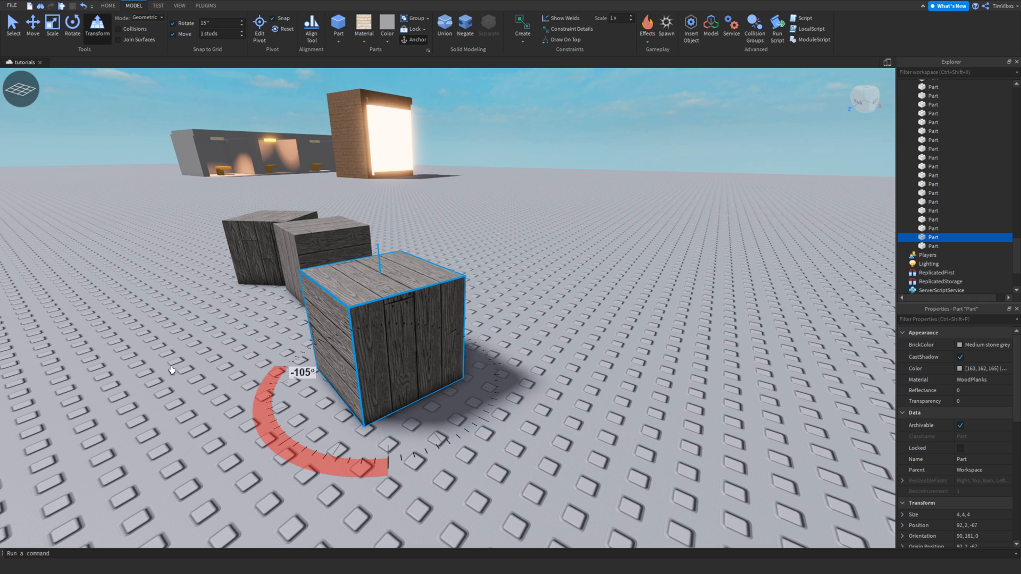
drag(210, 425, 641, 489)
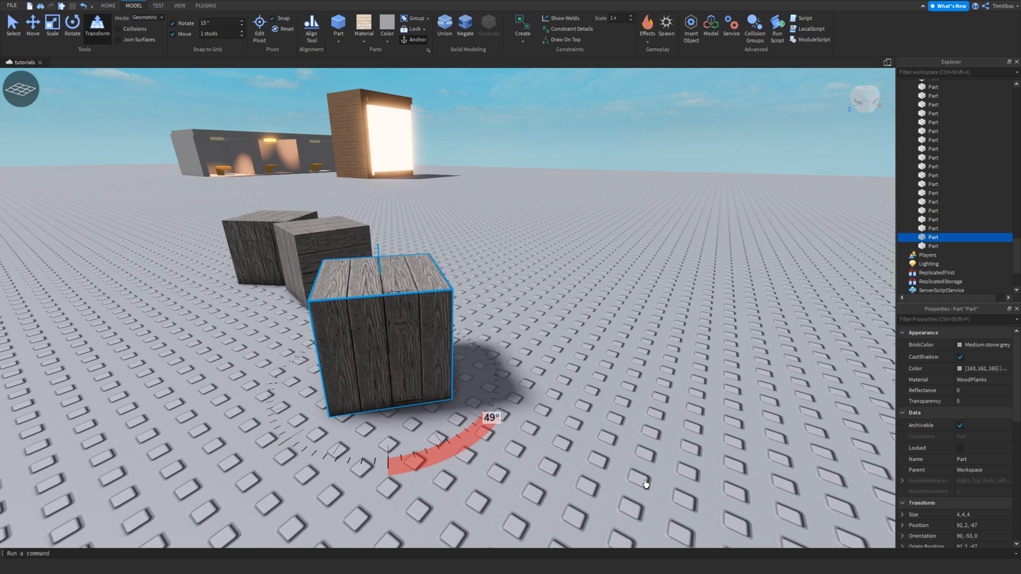
drag(485, 241, 256, 267)
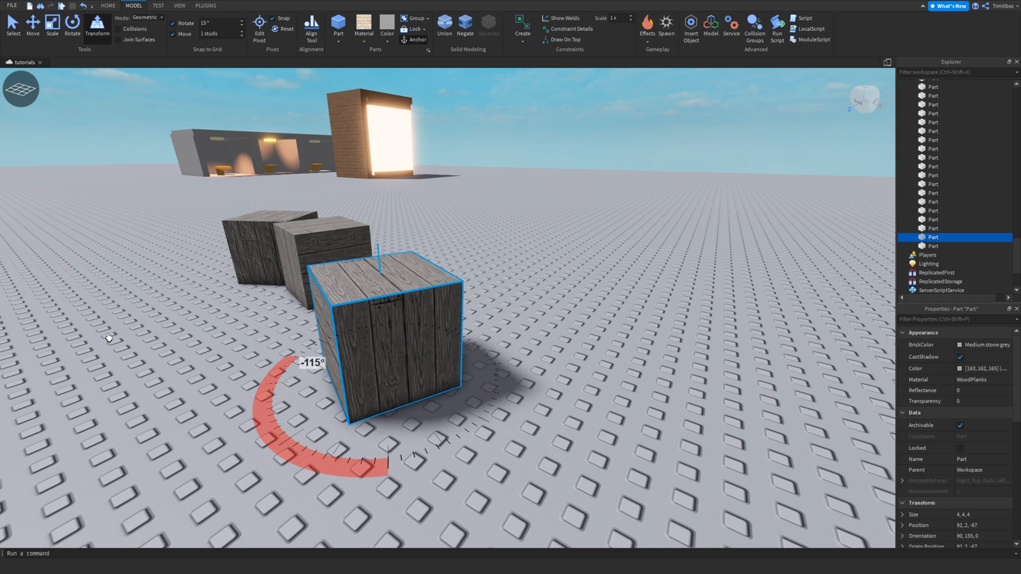
drag(287, 441, 309, 440)
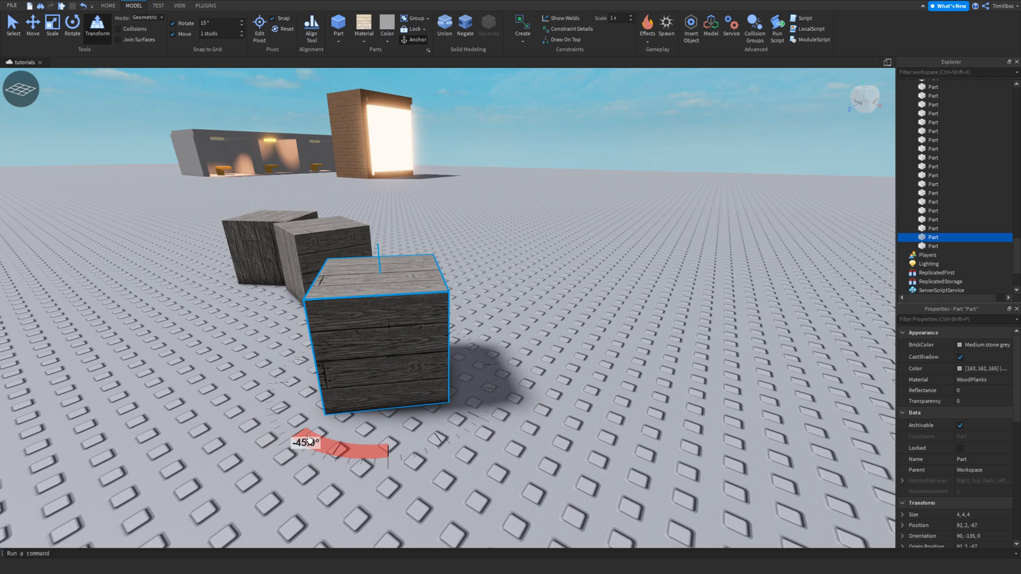
drag(419, 443, 487, 377)
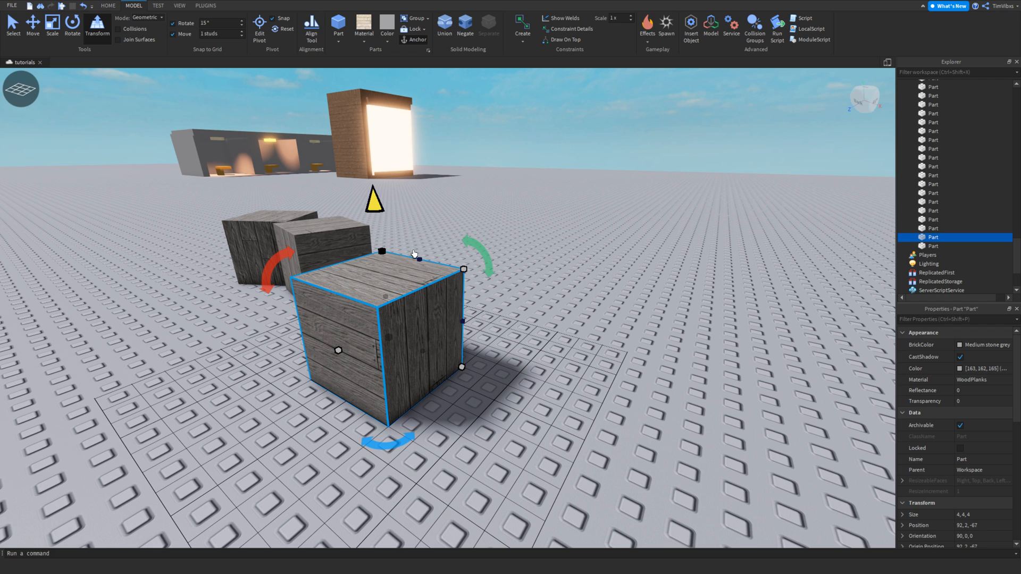
Step: Stretch the cube with the Transform handles into a 6 × 9 × 4 box and deselect it
drag(384, 253, 462, 246)
key(a)
right_drag(462, 246, 425, 248)
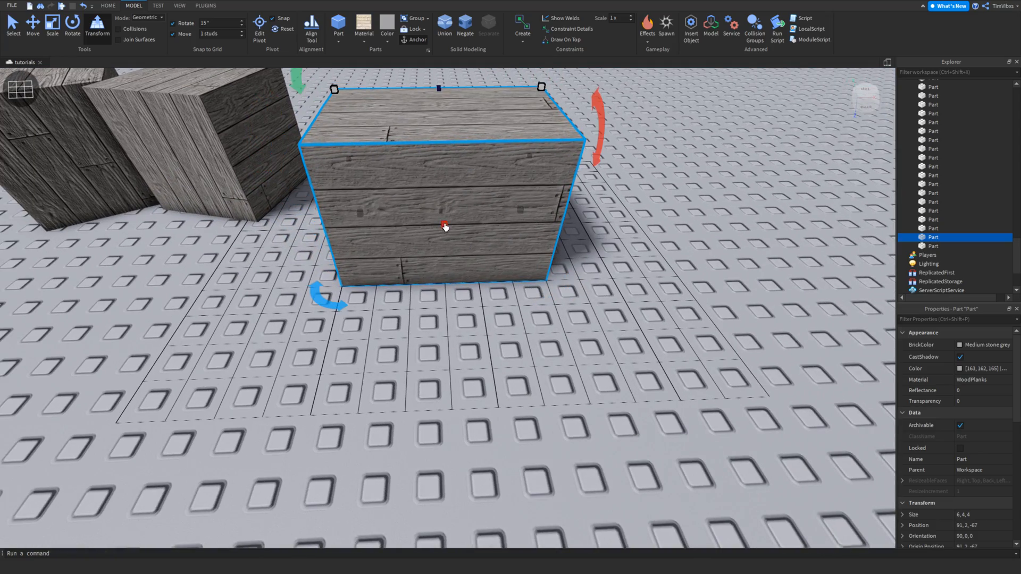
drag(445, 227, 417, 387)
key(d)
right_drag(416, 387, 458, 355)
key(s)
click(423, 260)
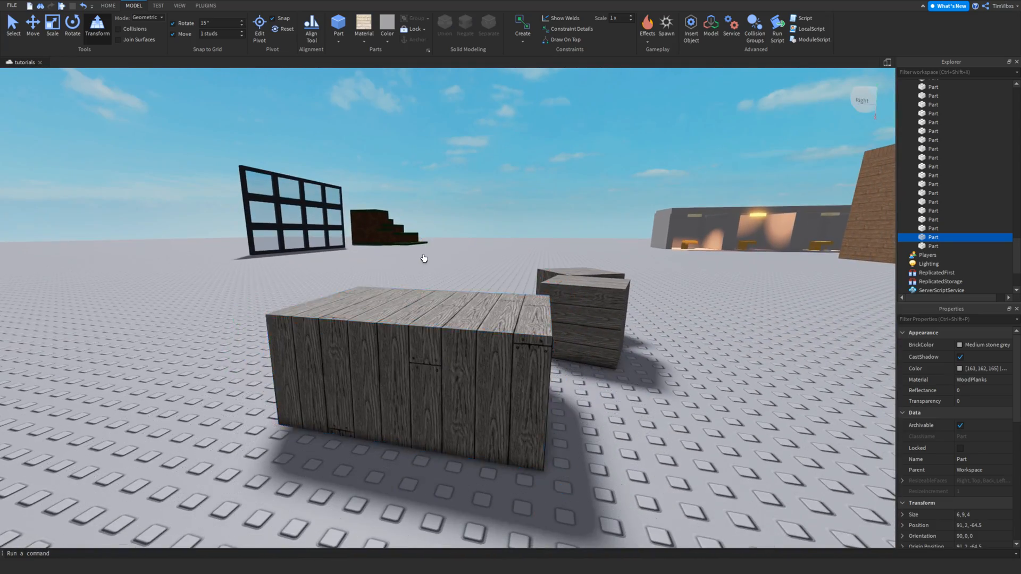
Step: Select the large 6 × 9 × 4 wooden box and delete it
key(s)
click(408, 298)
key(w)
key(d)
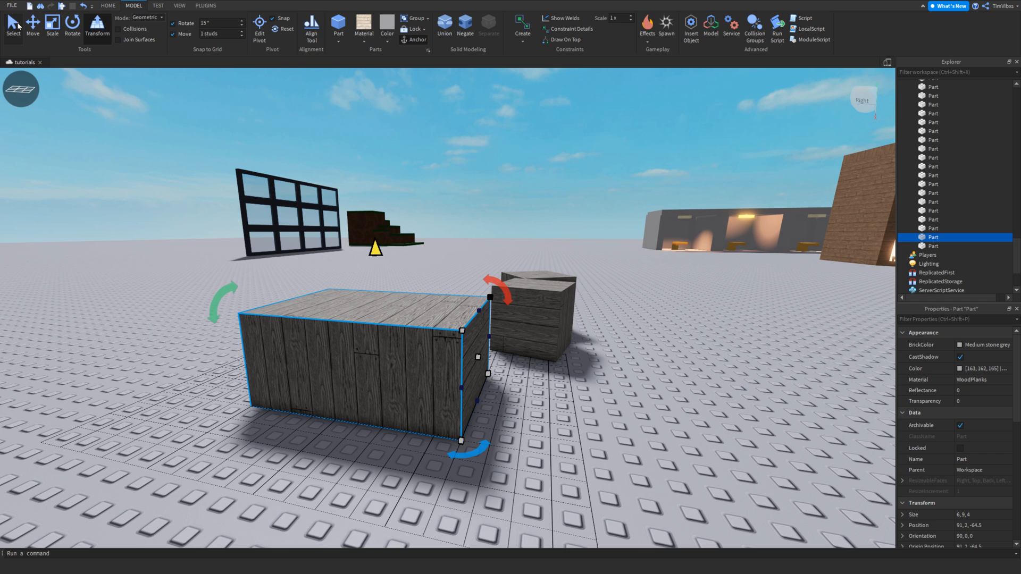
click(16, 25)
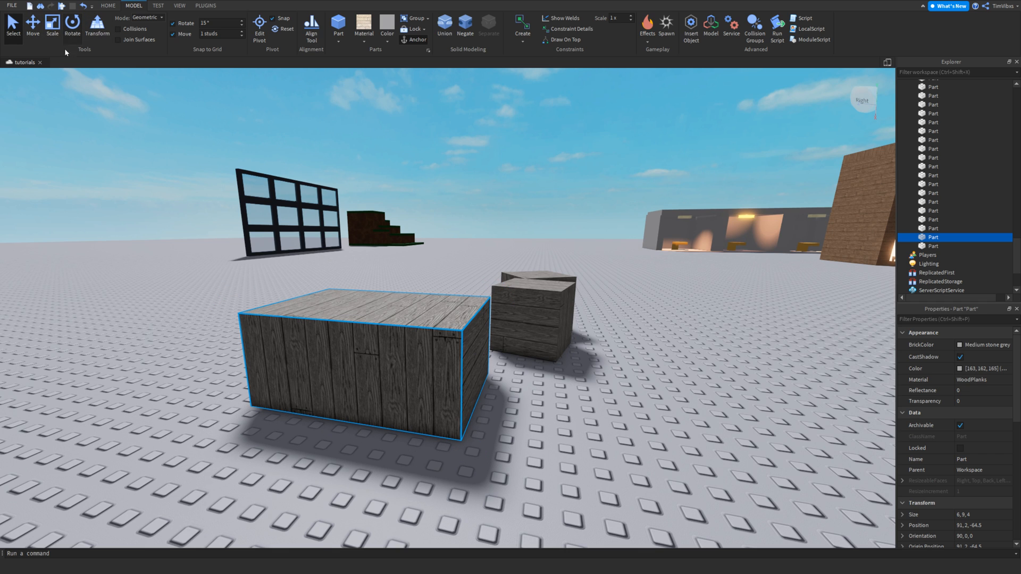
key(Delete)
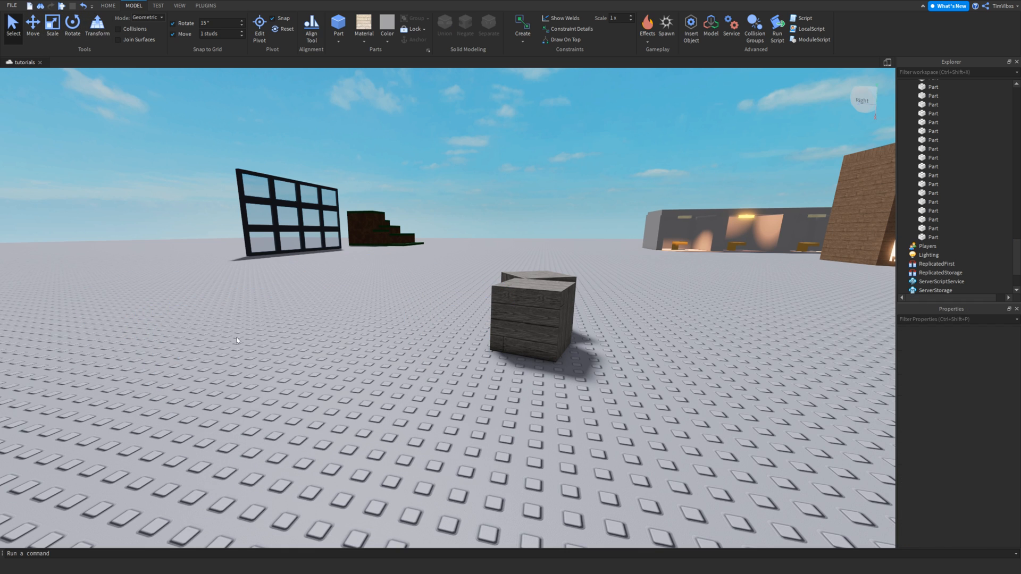
Step: Move the upright wooden cube across the baseplate away from the tilted cube and deselect it
right_drag(237, 340, 238, 329)
key(w)
key(a)
right_drag(289, 301, 183, 232)
scroll(184, 232, up, 4)
scroll(349, 232, down, 8)
scroll(349, 232, up, 2)
right_drag(349, 232, 338, 269)
scroll(350, 232, up, 5)
key(a)
right_drag(222, 196, 223, 197)
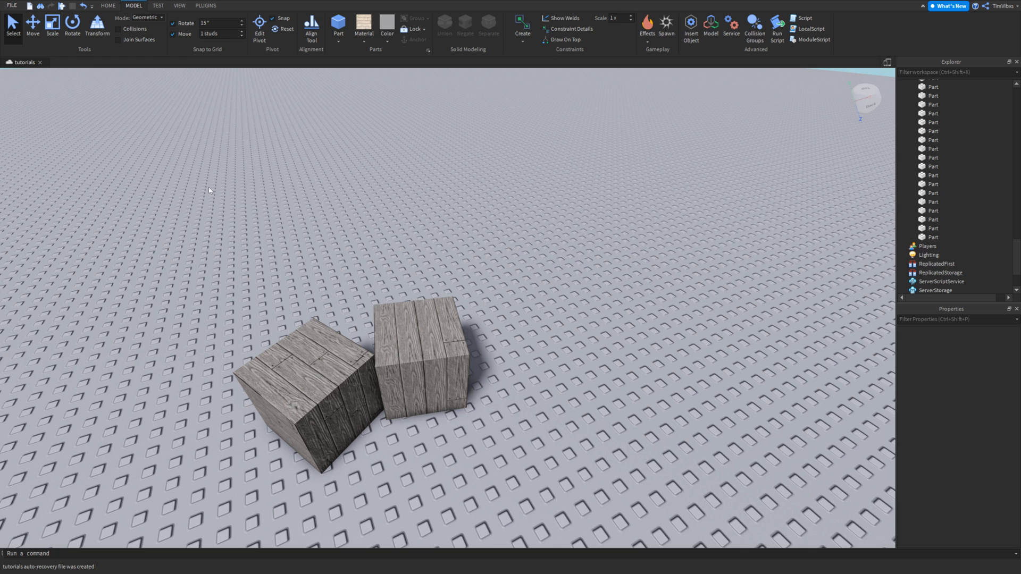
key(d)
drag(395, 367, 457, 335)
key(w)
click(308, 196)
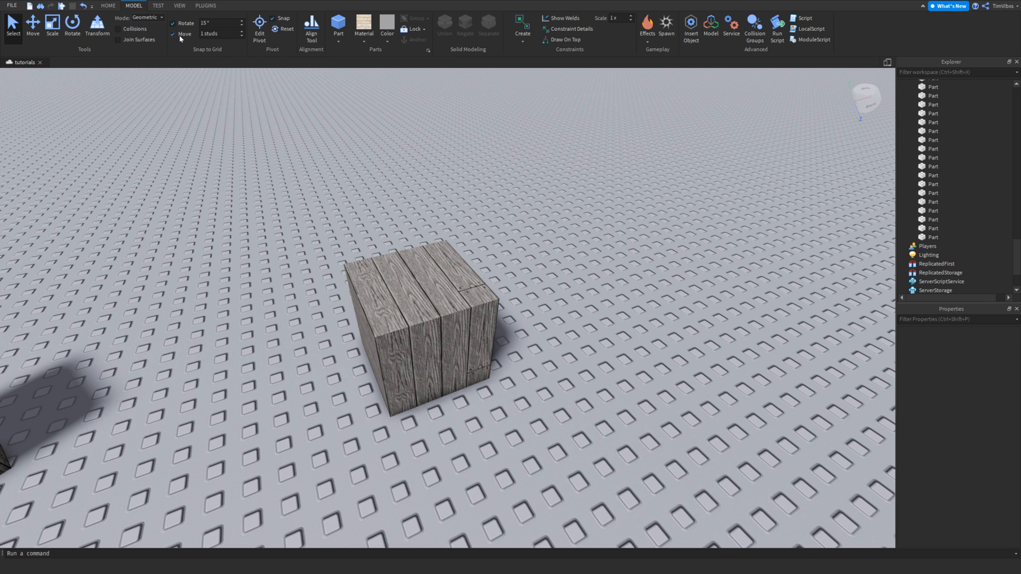
Step: With move snapping off, slide the upright cube freely over the baseplate to position 100.217, 2, -71.862
click(366, 261)
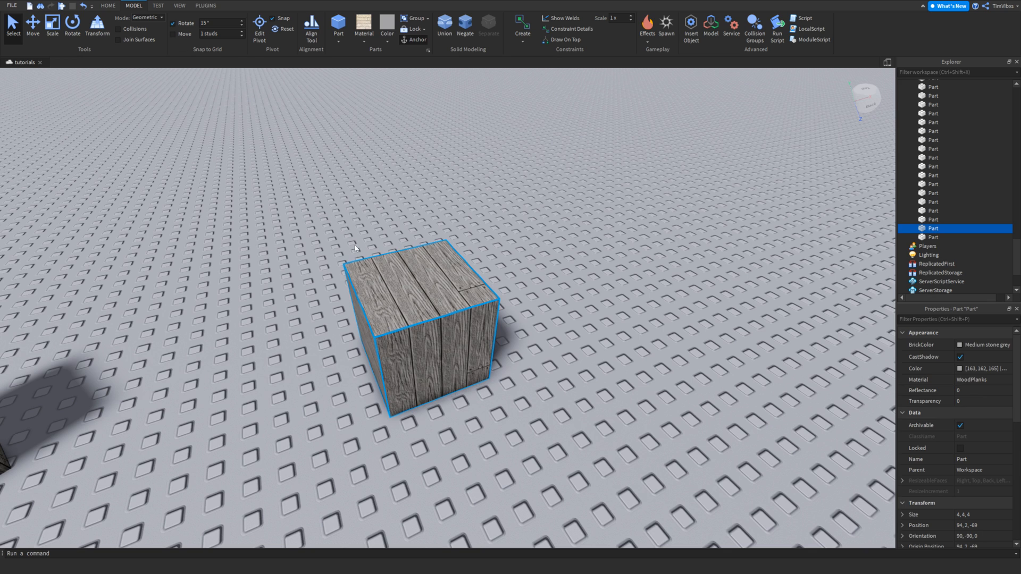
key(d)
click(32, 34)
drag(442, 302, 506, 296)
key(d)
drag(495, 345, 458, 302)
key(w)
right_drag(431, 280, 438, 206)
drag(334, 204, 335, 205)
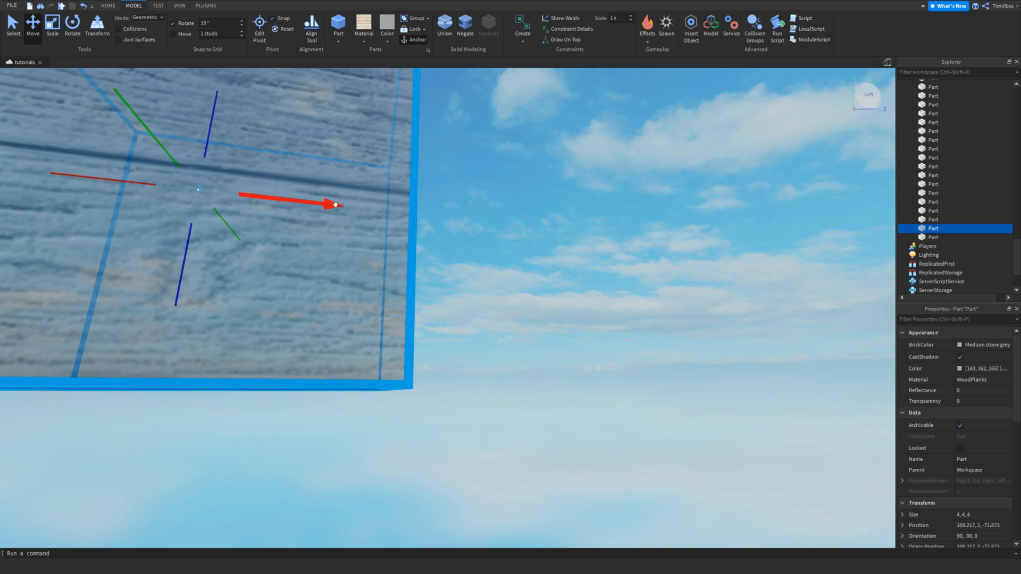
key(f)
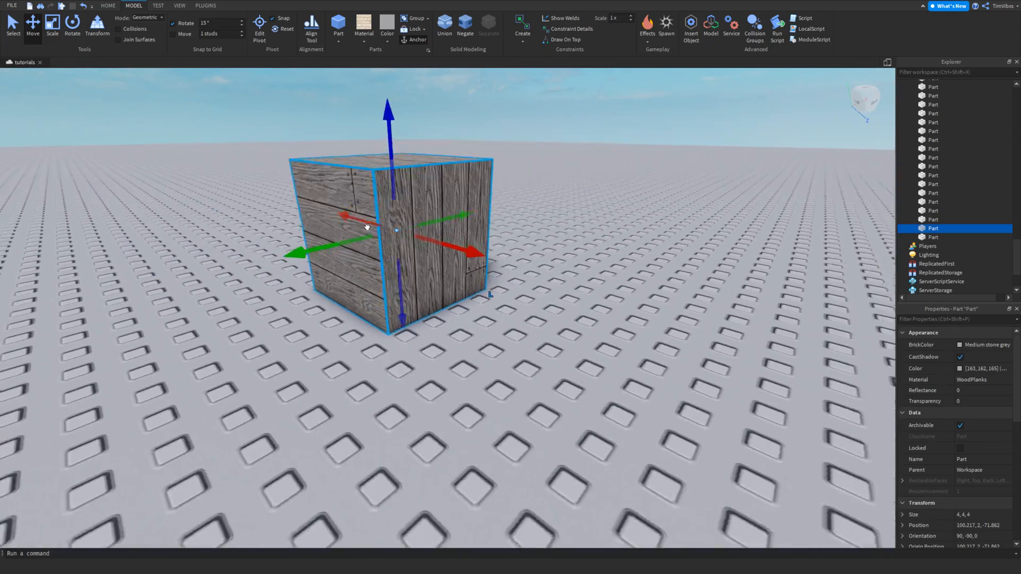
Step: Turn snapping for moves back on at 1 stud
key(s)
right_drag(367, 227, 228, 180)
key(e)
right_drag(455, 219, 320, 202)
key(w)
key(d)
key(s)
key(d)
key(q)
key(d)
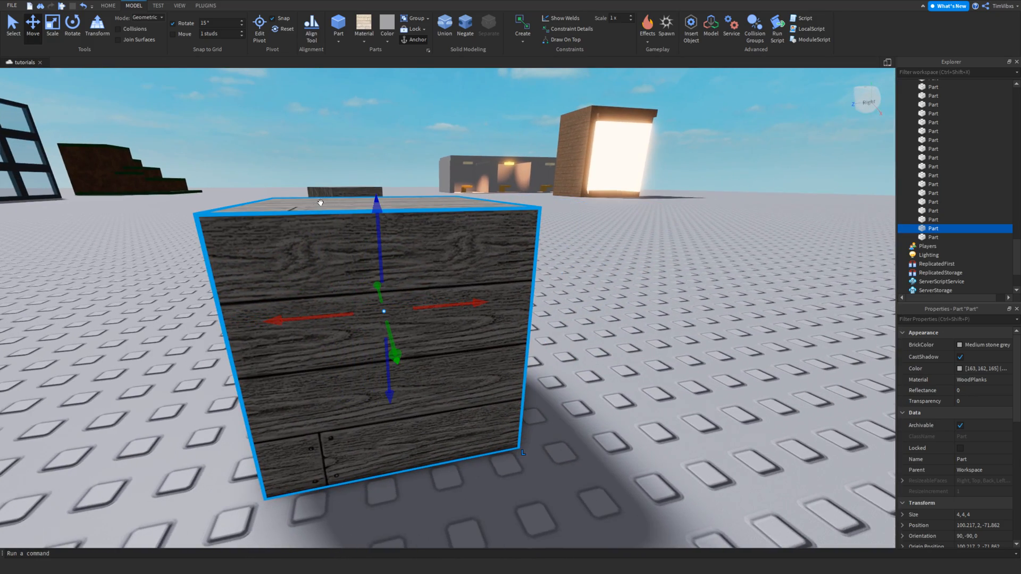
click(174, 33)
right_drag(169, 72, 158, 91)
key(s)
Step: Scale the selected cube down to a 4 × 1 × 4 slab in whole-stud increments
click(56, 37)
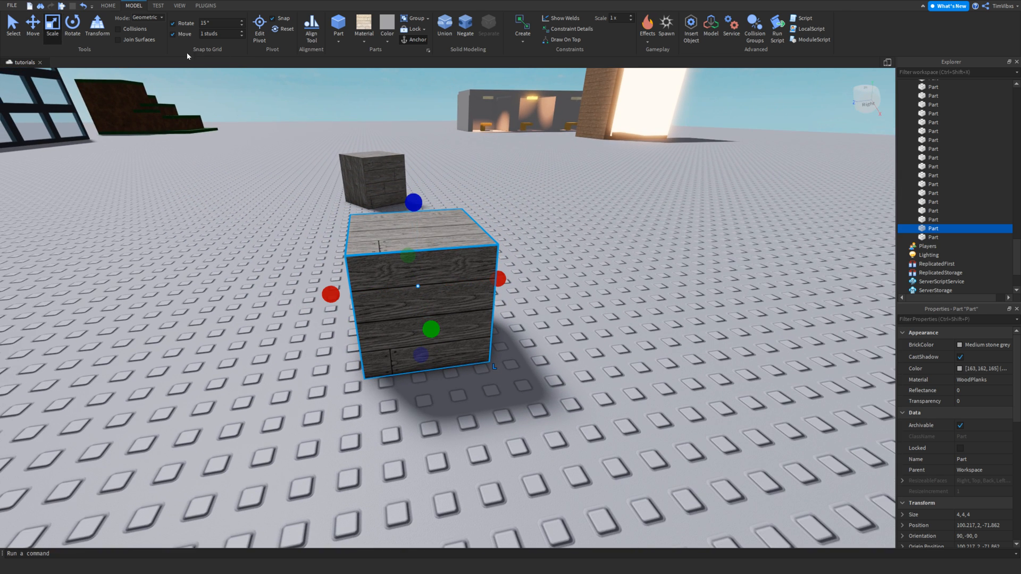
drag(405, 265, 417, 289)
key(s)
drag(422, 219, 396, 226)
key(w)
key(a)
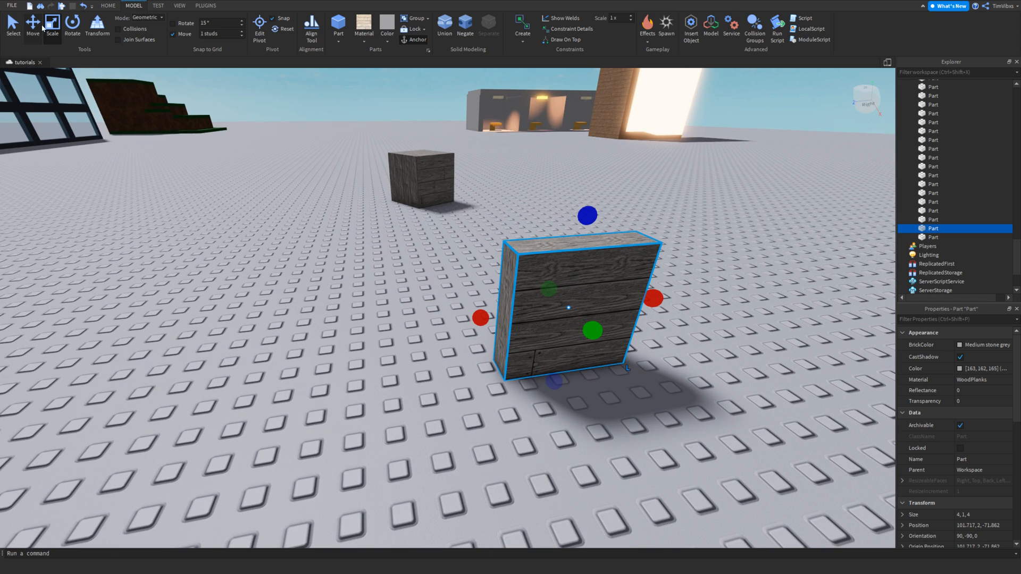
Step: Try rotating the slab freely with rotation snapping off, undo the rotation, and turn rotation snapping back on
click(72, 29)
drag(566, 349, 489, 297)
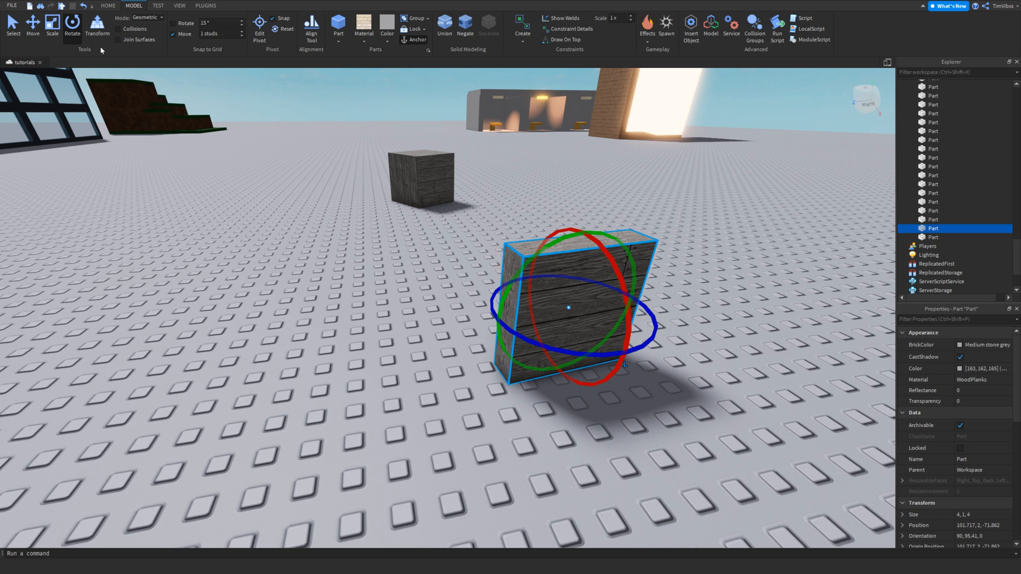
click(83, 5)
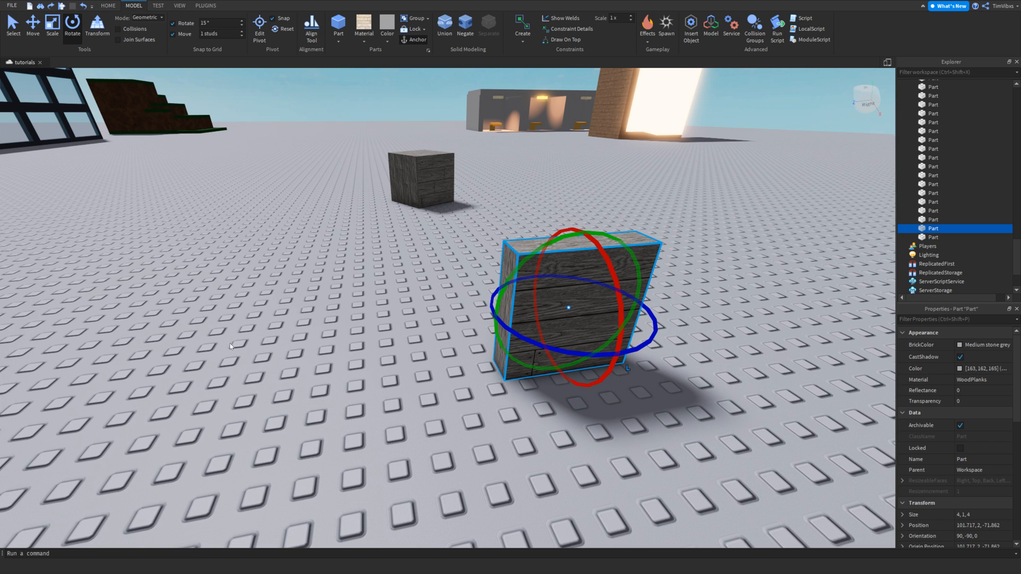
right_drag(229, 344, 232, 344)
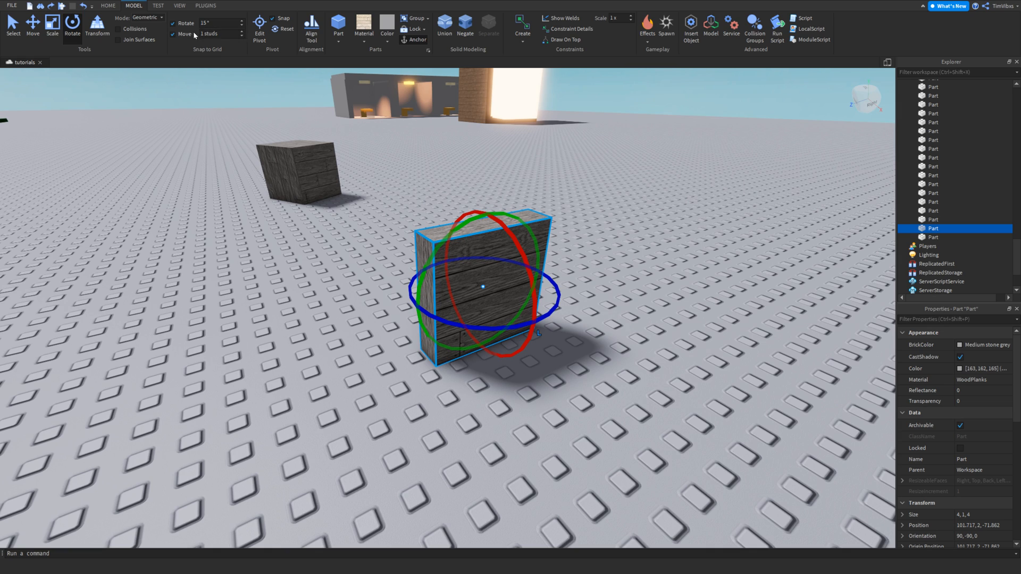
Step: Scale the slab back to a 4 × 4 × 4 cube and place it at 100, 2, -72
click(33, 24)
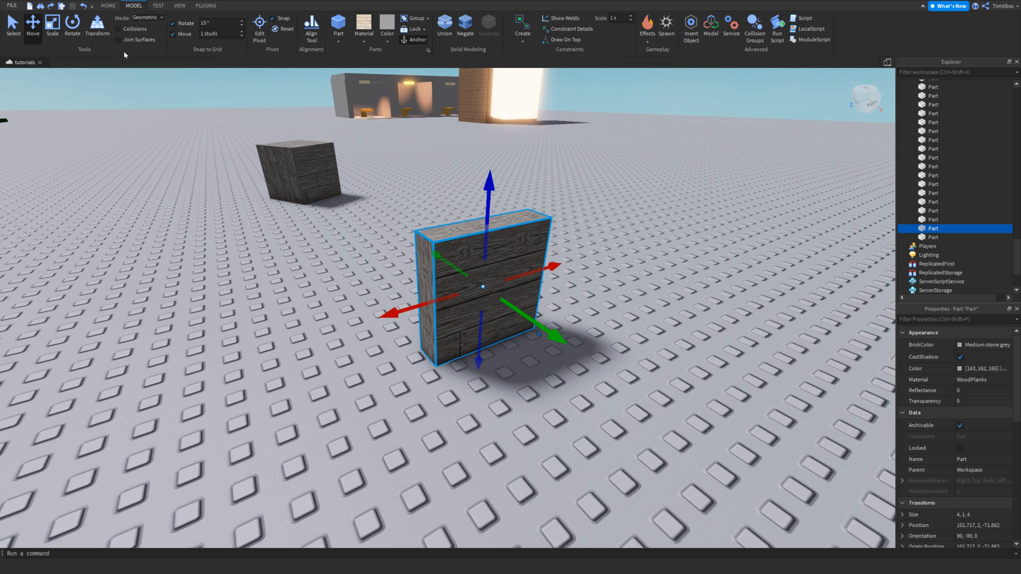
click(53, 28)
drag(459, 272, 420, 242)
key(a)
key(w)
right_drag(492, 303, 498, 303)
drag(497, 304, 518, 334)
key(s)
right_drag(510, 304, 473, 290)
key(d)
key(a)
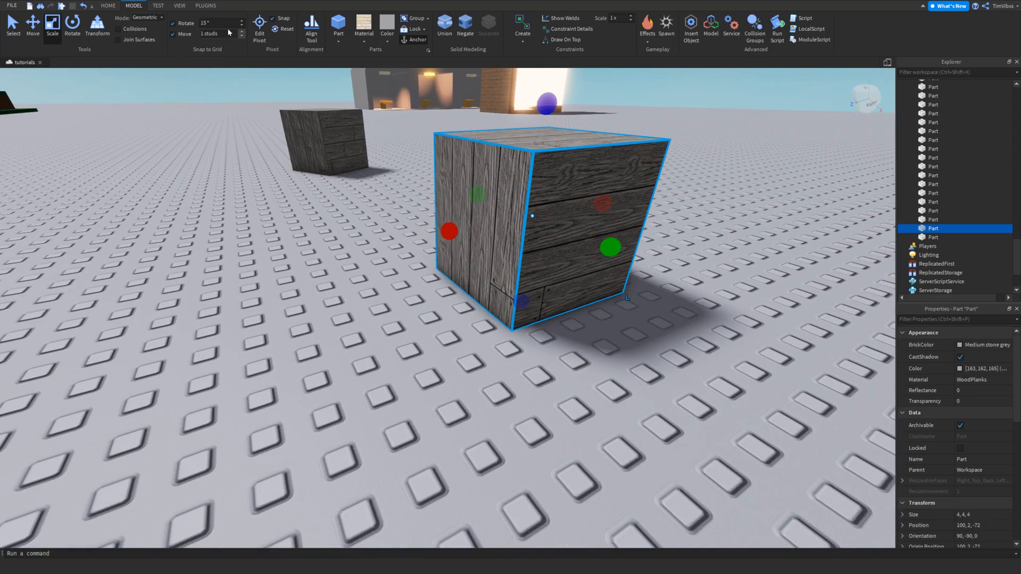
Step: Set the move snapping increment to 0.5 studs
key(s)
key(a)
right_drag(413, 247, 428, 241)
key(d)
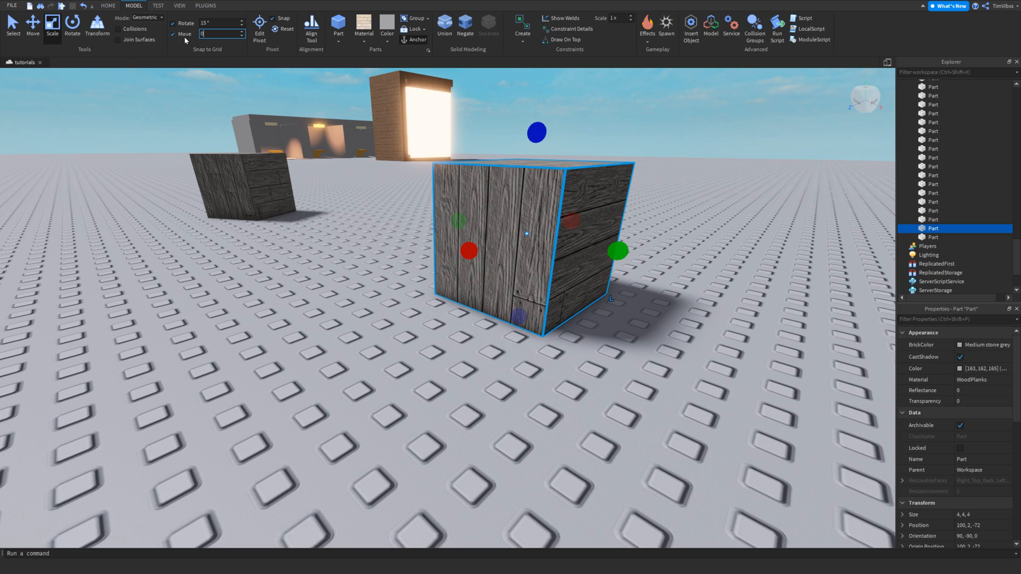
right_drag(234, 181, 299, 206)
key(w)
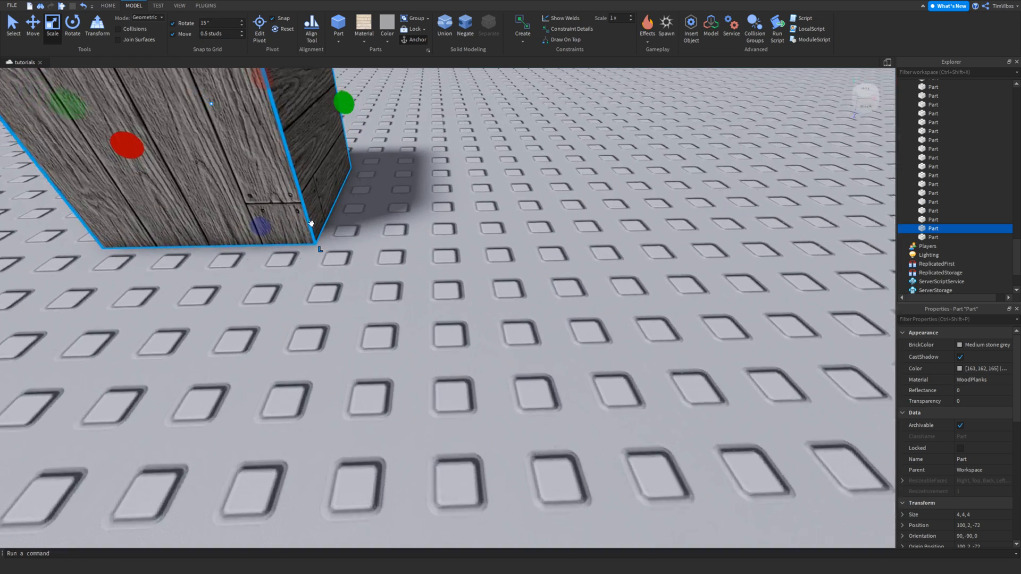
Step: Shift the cube over the baseplate in half-stud increments, leaving it at position 100.5, 2, -72
click(411, 288)
key(w)
key(s)
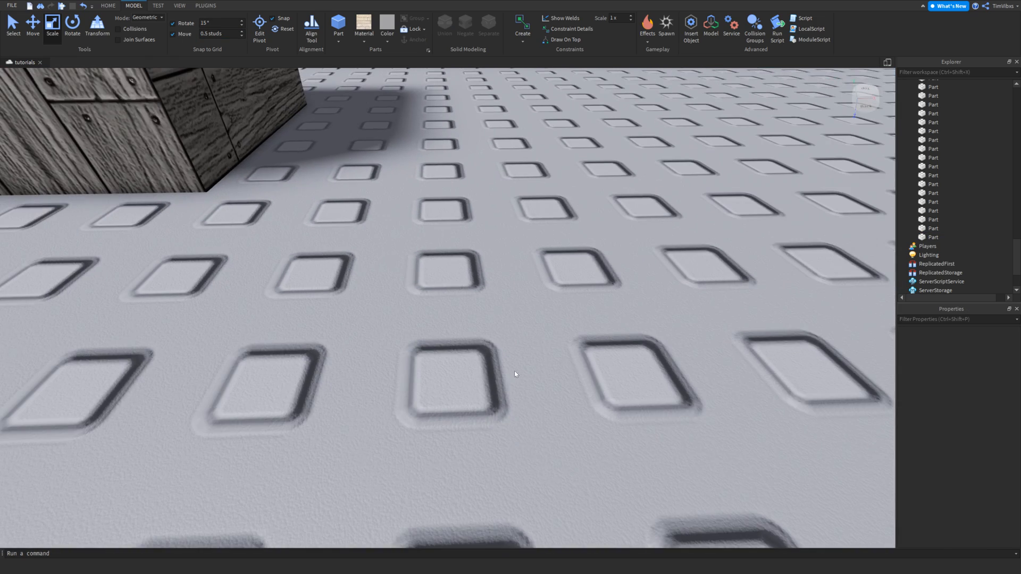
key(a)
key(s)
key(e)
key(a)
click(396, 263)
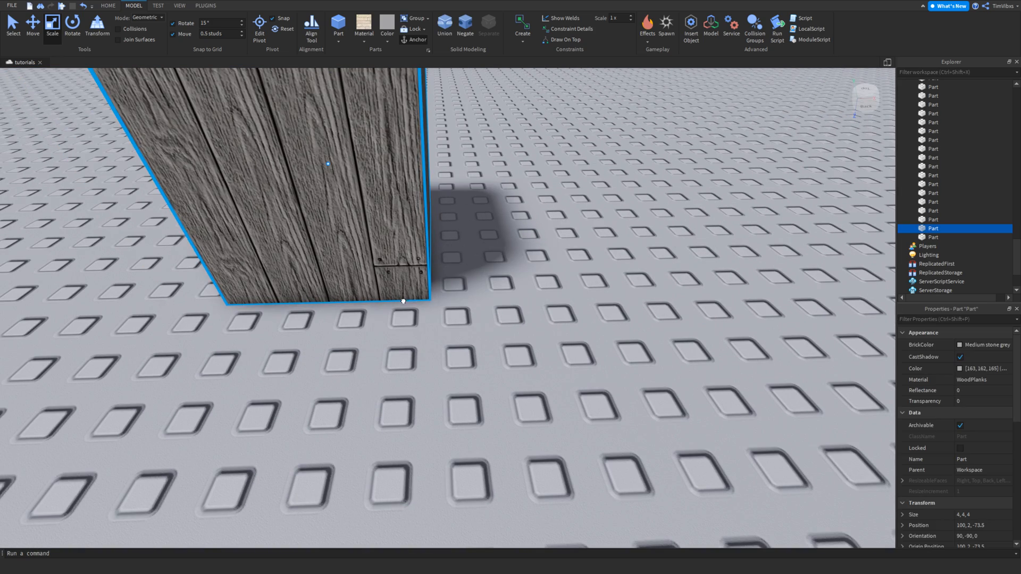
drag(416, 333, 431, 333)
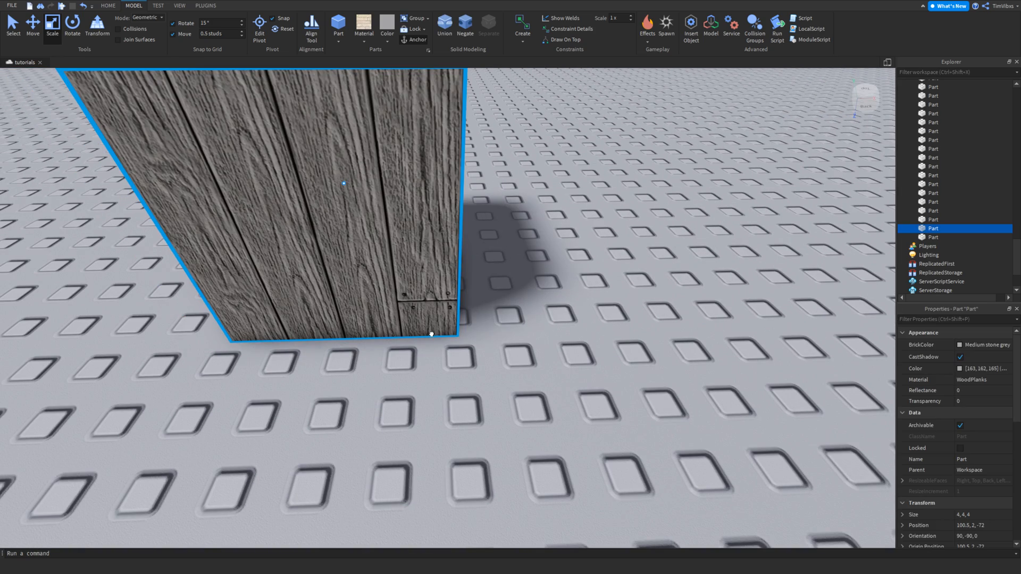
key(w)
key(d)
Step: Reselect the cube and scale it by half a stud to 4 × 3.5 × 4
click(501, 319)
key(d)
right_drag(419, 317, 407, 289)
click(415, 308)
key(s)
key(a)
drag(439, 234, 418, 245)
key(f)
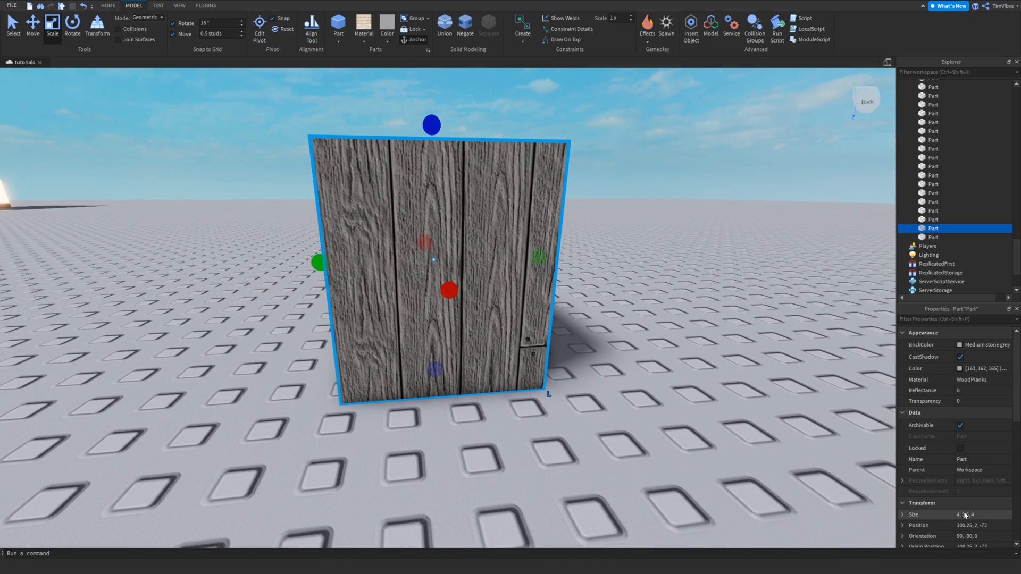
key(d)
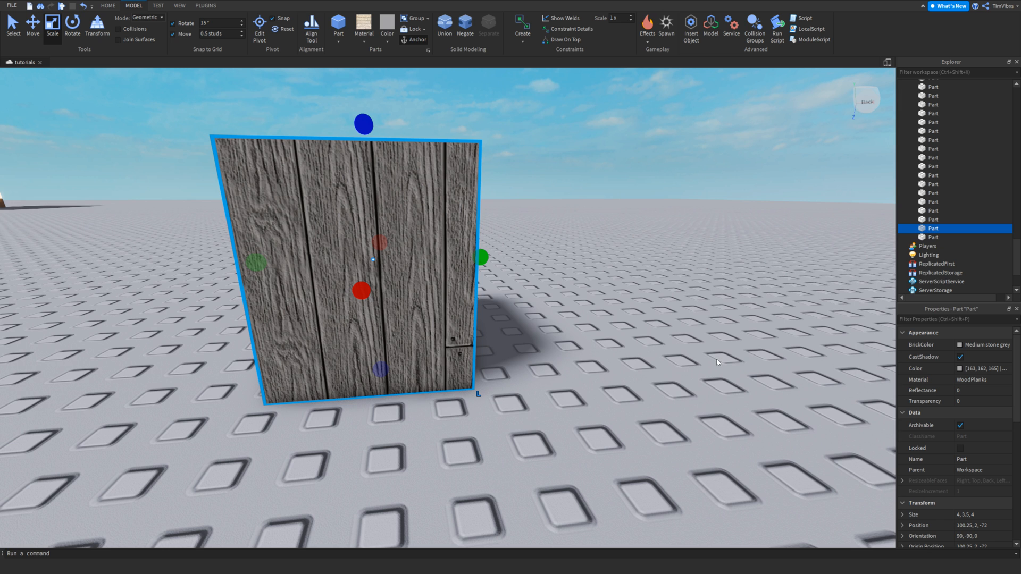
Step: Scale the block to 3 × 4 × 3 and centre it at 100.5, 2, -72
right_drag(662, 340, 609, 331)
key(d)
key(s)
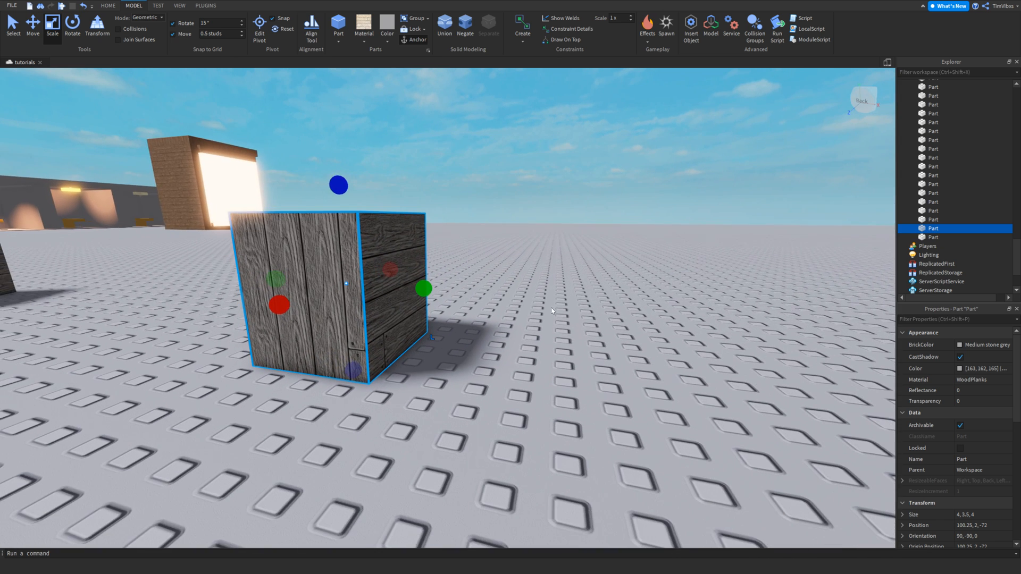
key(a)
drag(530, 285, 548, 287)
key(w)
key(d)
right_drag(340, 240, 403, 271)
key(d)
key(s)
key(a)
drag(470, 282, 490, 282)
drag(556, 366, 568, 343)
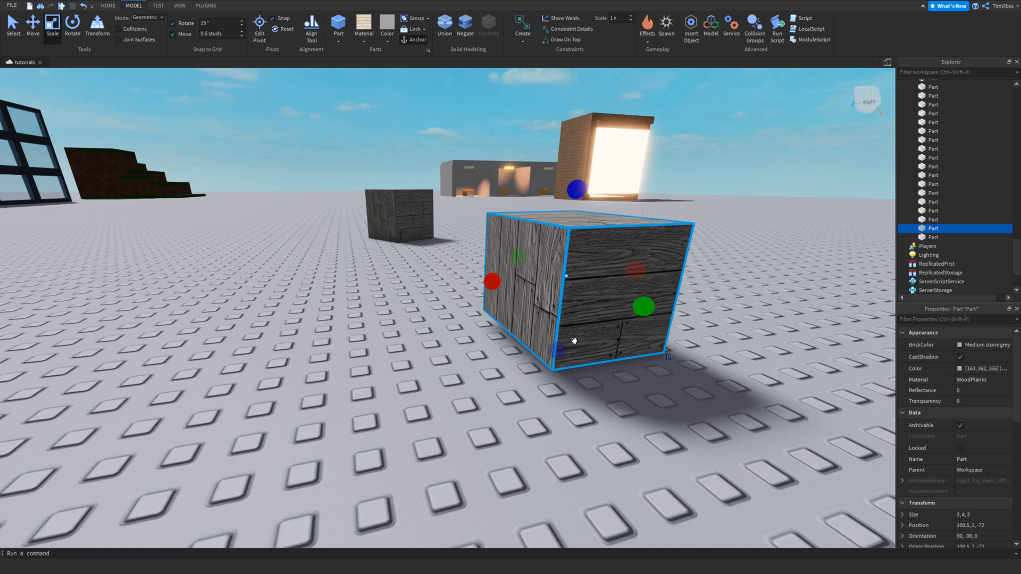
Step: Duplicate the block and scale the copy into a 3 × 0.5 × 4 slab against the side of the core block
key(ctrl+d)
right_drag(640, 312, 655, 312)
key(a)
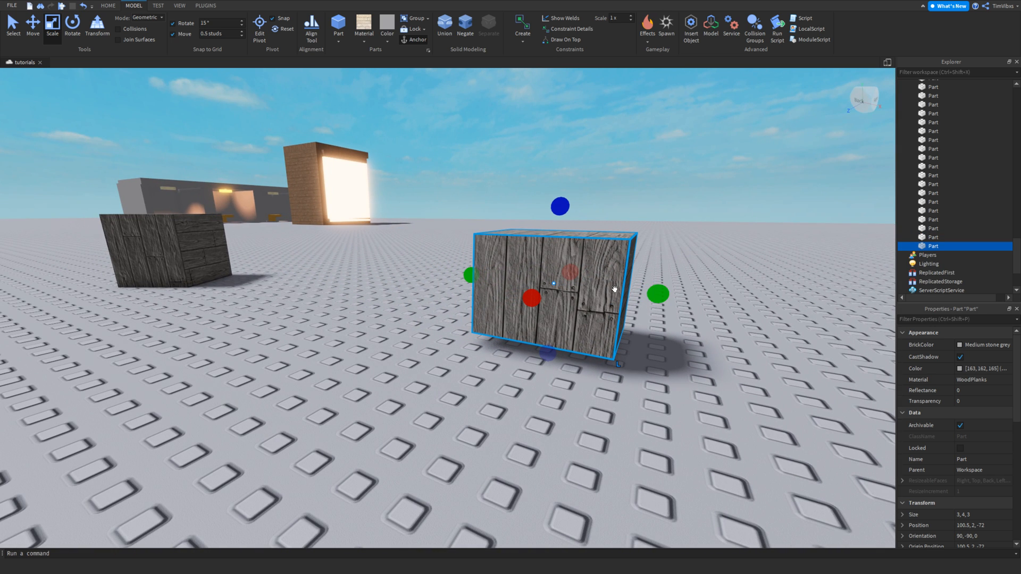
drag(658, 294, 679, 294)
drag(470, 275, 586, 301)
click(586, 301)
mouse_move(658, 294)
mouse_down()
mouse_move(638, 294)
mouse_move(646, 293)
mouse_up()
right_drag(647, 294, 651, 298)
key(w)
drag(505, 250, 389, 262)
ctrl+drag(456, 303, 452, 318)
key(a)
right_drag(452, 318, 456, 314)
key(a)
key(e)
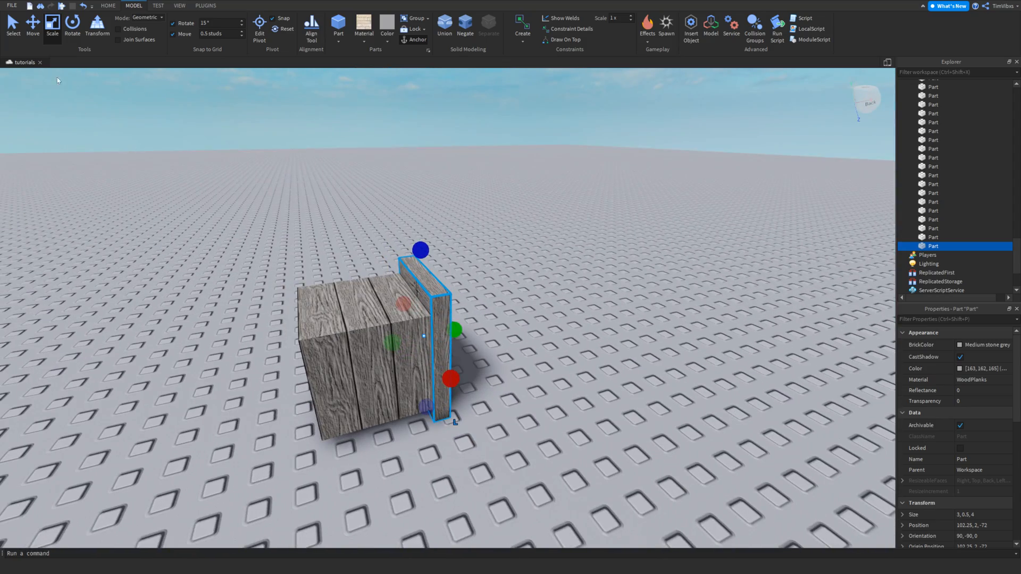
Step: Duplicate the slab and move and scale the copies to form the upright frame pieces around the core block
click(33, 26)
key(ctrl+d)
drag(566, 322, 436, 348)
key(ctrl+d)
click(52, 25)
drag(317, 404, 422, 378)
click(33, 26)
drag(513, 353, 370, 388)
right_drag(370, 389, 365, 365)
Step: Duplicate and rotate a frame piece, and move the 0.5 × 0.5 × 4 bar toward the crate's far top edge
key(ctrl+d)
key(ctrl+d)
key(ctrl+r)
key(ctrl+d)
drag(410, 428, 500, 302)
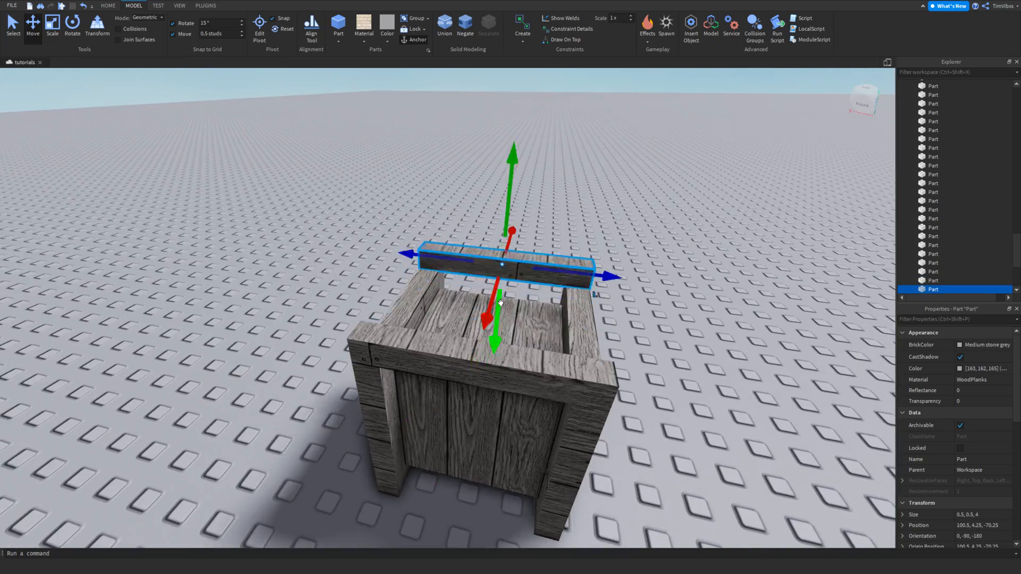
Step: Duplicate, scale and move the frame bars along the remaining top and bottom edges to complete the wooden crate's frame
right_drag(500, 303, 446, 326)
click(532, 301)
key(ctrl+3)
ctrl+drag(596, 300, 568, 300)
key(ctrl+2)
drag(461, 358, 461, 387)
key(ctrl+d)
right_drag(461, 387, 432, 110)
click(433, 110)
key(ctrl+d)
drag(556, 249, 577, 239)
Step: Place a solid 4 × 4 × 4 wooden cube beside the finished crate at position 105.5, 2, -72
right_drag(547, 269, 399, 324)
click(453, 375)
key(s)
drag(198, 292, 542, 401)
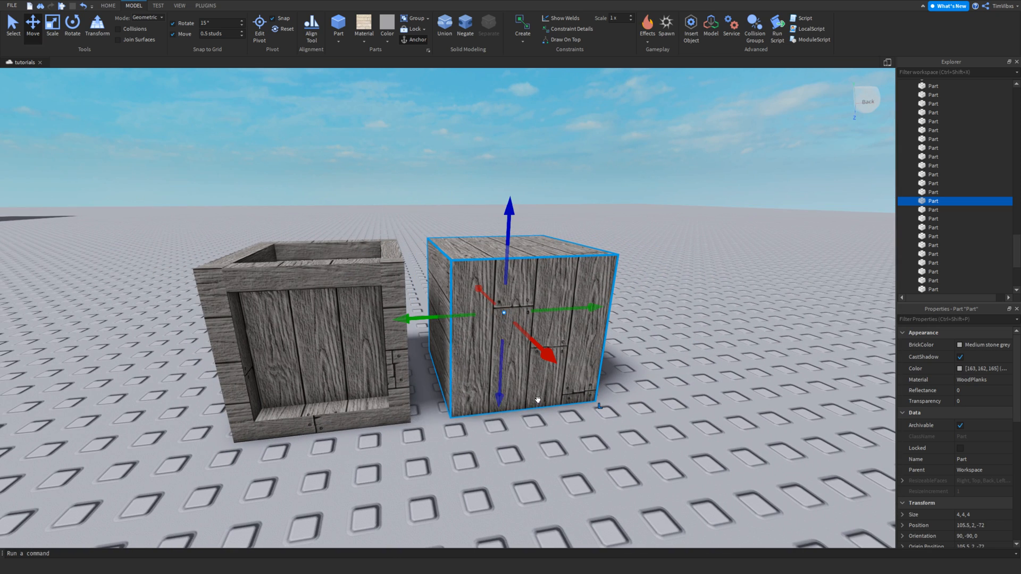
key(s)
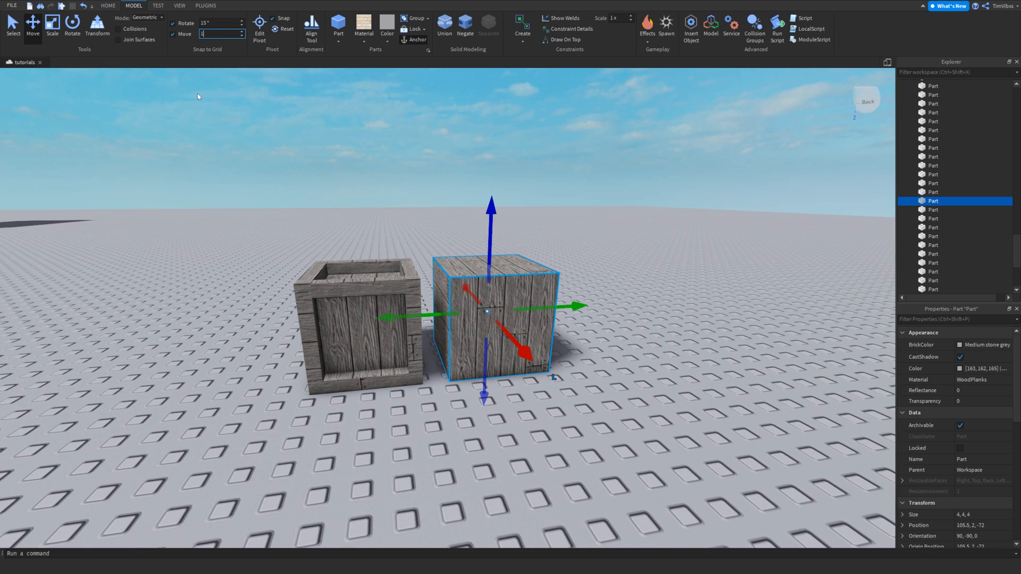
Step: Shift the solid cube using a 1-stud move snap and select all parts of the detailed crate
drag(463, 319, 433, 371)
key(d)
key(e)
right_drag(302, 264, 302, 268)
drag(301, 268, 454, 414)
key(s)
right_drag(454, 414, 455, 409)
drag(455, 413, 478, 414)
drag(446, 373, 492, 435)
right_drag(492, 436, 525, 461)
key(a)
drag(492, 436, 569, 433)
key(w)
key(a)
right_drag(570, 433, 600, 420)
key(w)
Step: Shift the whole crate beside the solid cube using a 0.5-stud move snap, and again using a 1-stud snap
text(0.5)
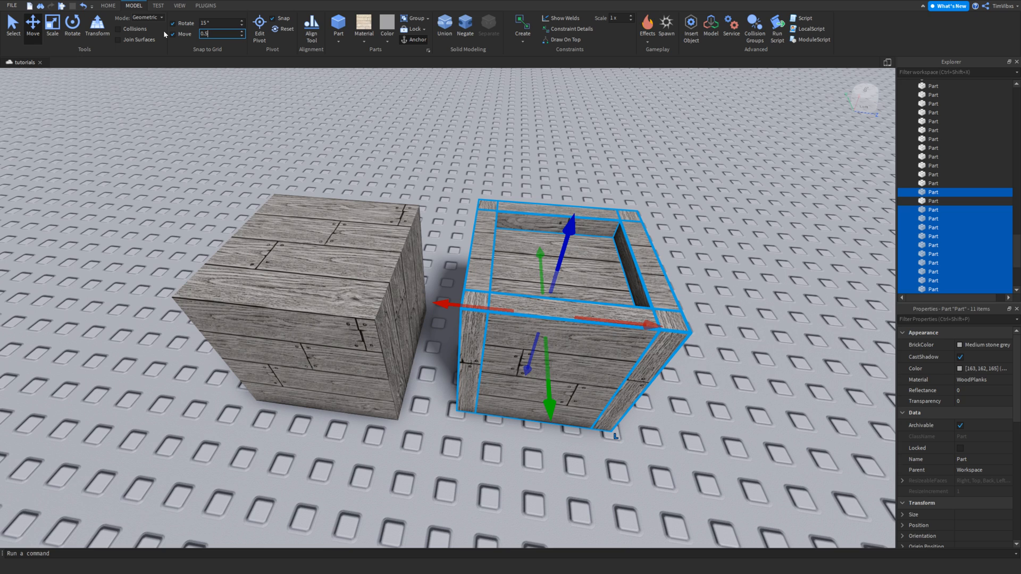
drag(545, 392, 544, 415)
drag(481, 321, 461, 317)
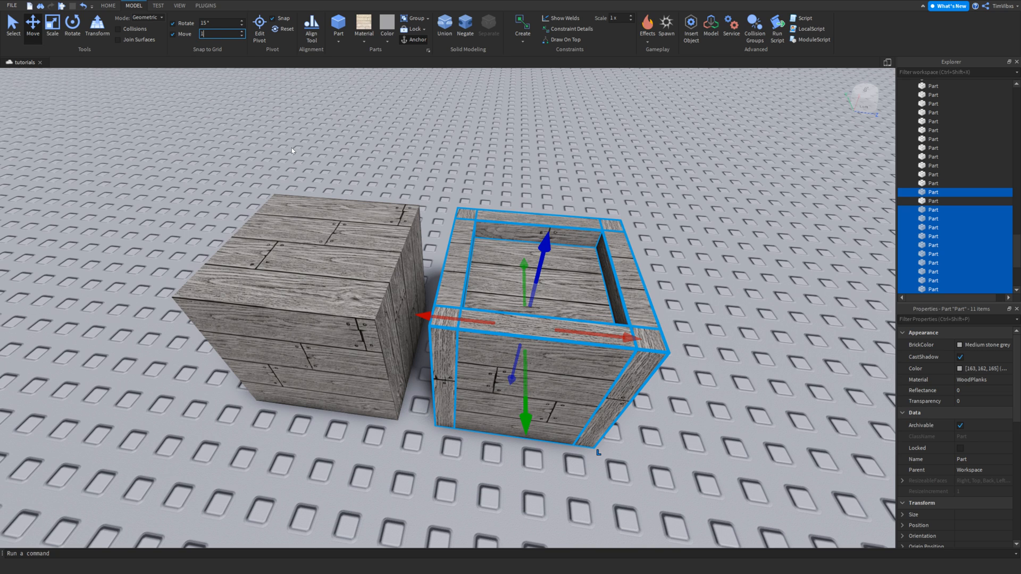
drag(505, 331, 479, 418)
key(a)
right_drag(435, 342, 420, 335)
click(430, 393)
Step: Examine the framed crate and the solid cube from several sides to compare them
right_drag(429, 393, 432, 396)
right_drag(376, 212, 384, 212)
key(a)
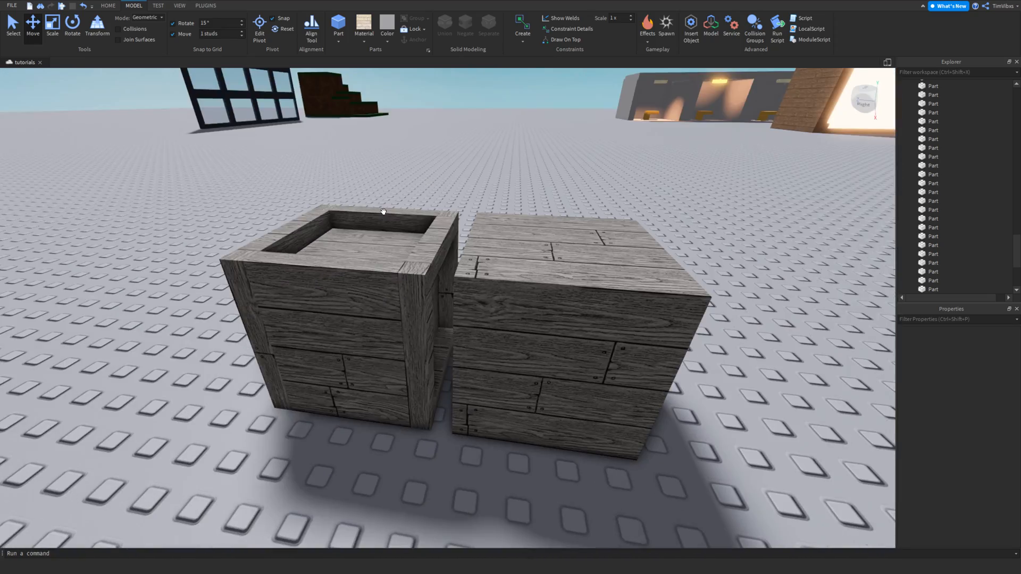
scroll(411, 343, down, 4)
scroll(297, 244, up, 1)
key(a)
right_drag(298, 243, 405, 276)
scroll(432, 270, down, 3)
key(d)
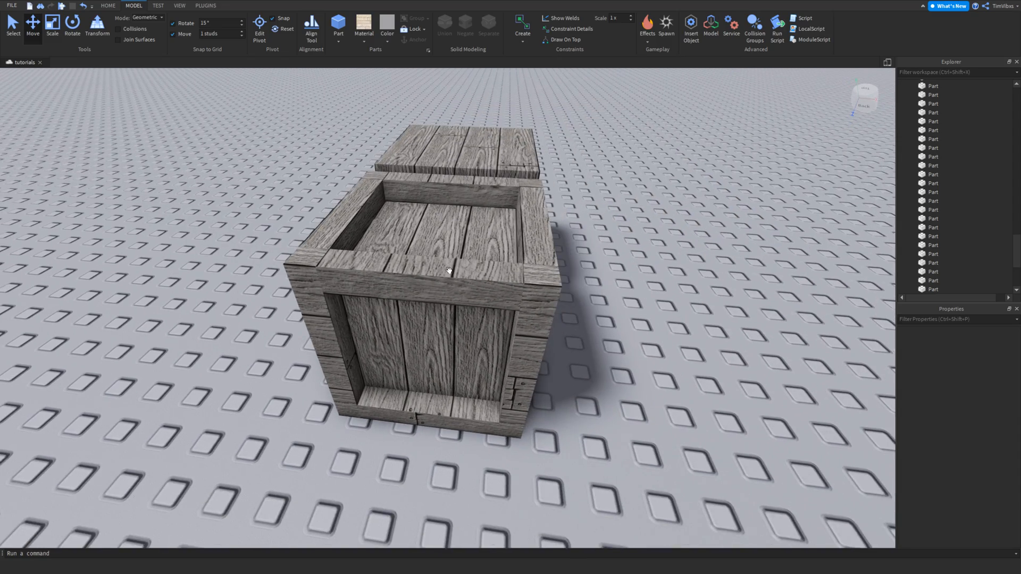
scroll(479, 292, up, 2)
scroll(440, 258, down, 5)
scroll(300, 228, down, 2)
Step: Move the solid cube away from the crate, duplicate it, and raise the copy to position 116, 9, -73
drag(419, 222, 504, 332)
key(ctrl+d)
drag(503, 379, 522, 298)
key(q)
key(d)
Step: Set the snap increment to 0.5 studs and scale the raised copy down to a 3 × 3 × 0.5 slab
click(47, 30)
right_drag(330, 154, 308, 152)
key(d)
key(d)
text(w)
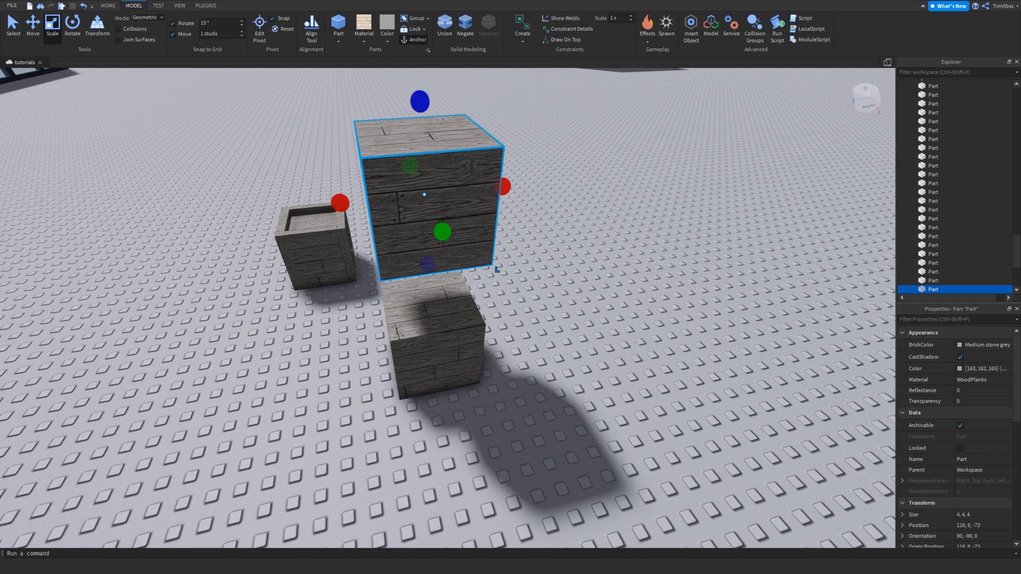
text(0.5)
drag(494, 187, 486, 187)
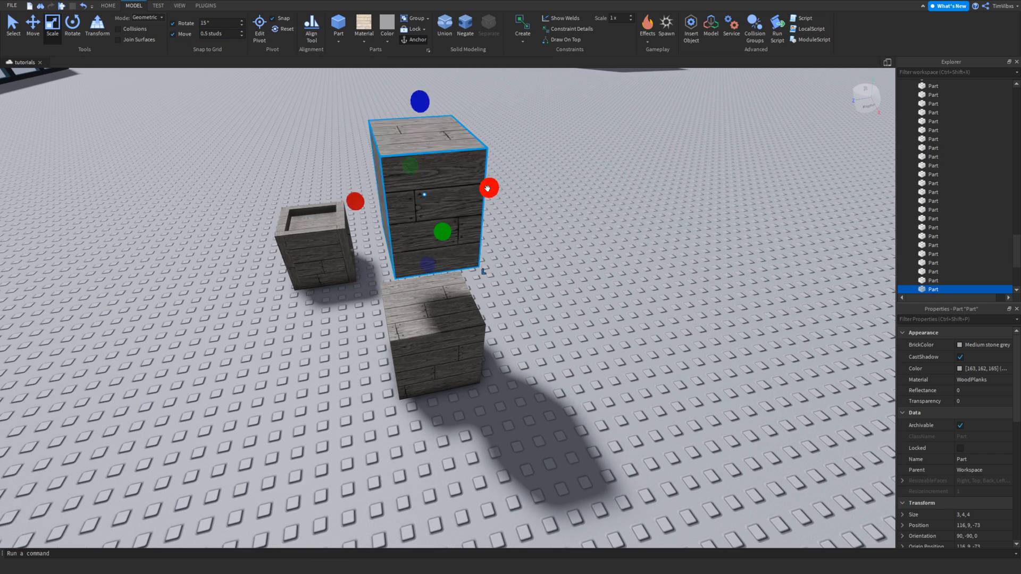
drag(441, 229, 442, 226)
right_drag(445, 230, 454, 226)
key(w)
key(a)
drag(437, 274, 442, 180)
key(s)
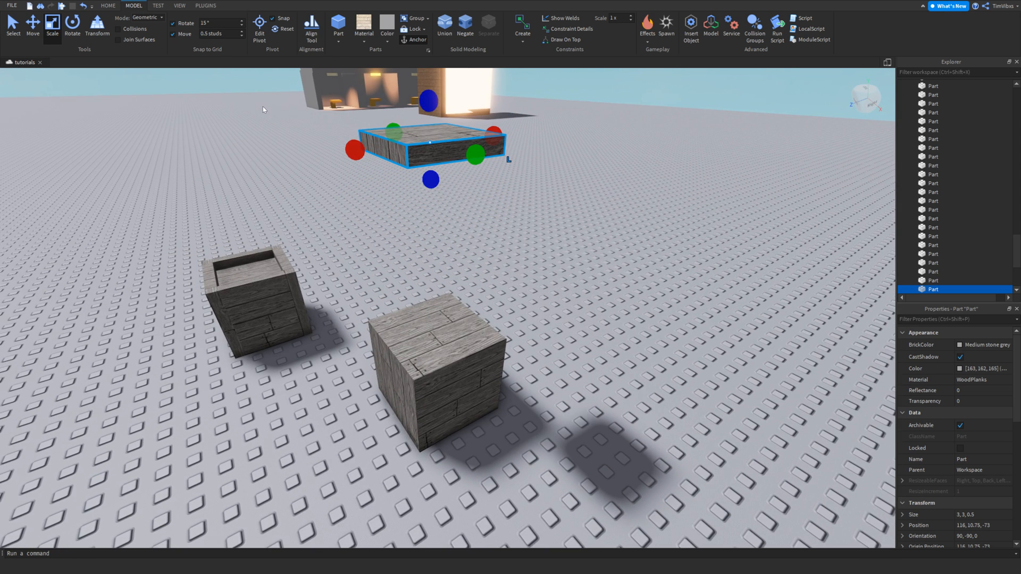
Step: Lower the slab onto the centre of the cube's top at position 116, 4.25, -73
click(26, 45)
key(q)
drag(436, 216, 463, 326)
key(w)
key(d)
Step: Extend the slab downward into the cube so its size is 3 × 3 × 1
click(52, 24)
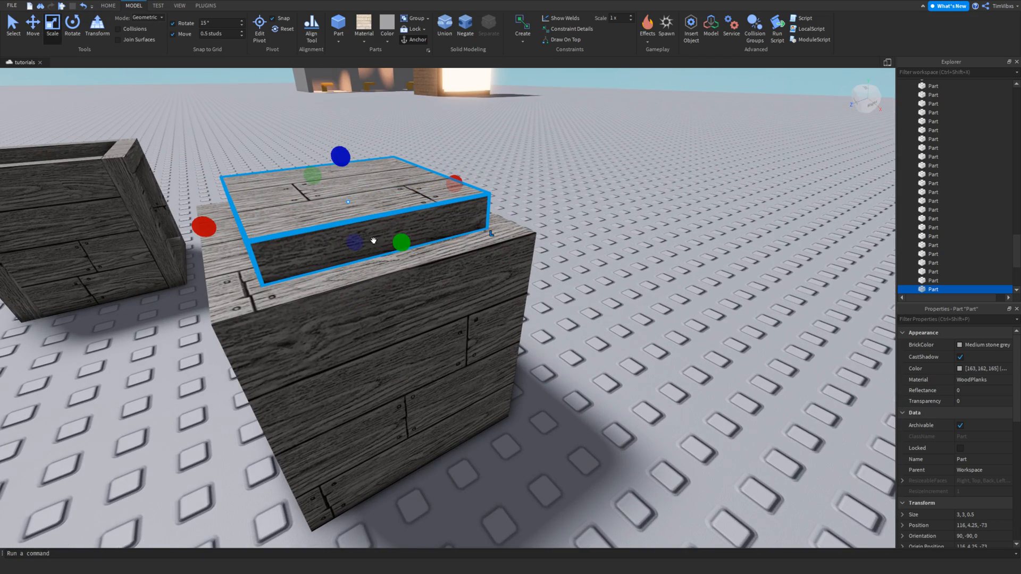
drag(362, 242, 364, 261)
key(w)
right_drag(364, 261, 365, 261)
key(a)
key(d)
key(a)
key(d)
key(s)
right_drag(280, 296, 279, 296)
key(e)
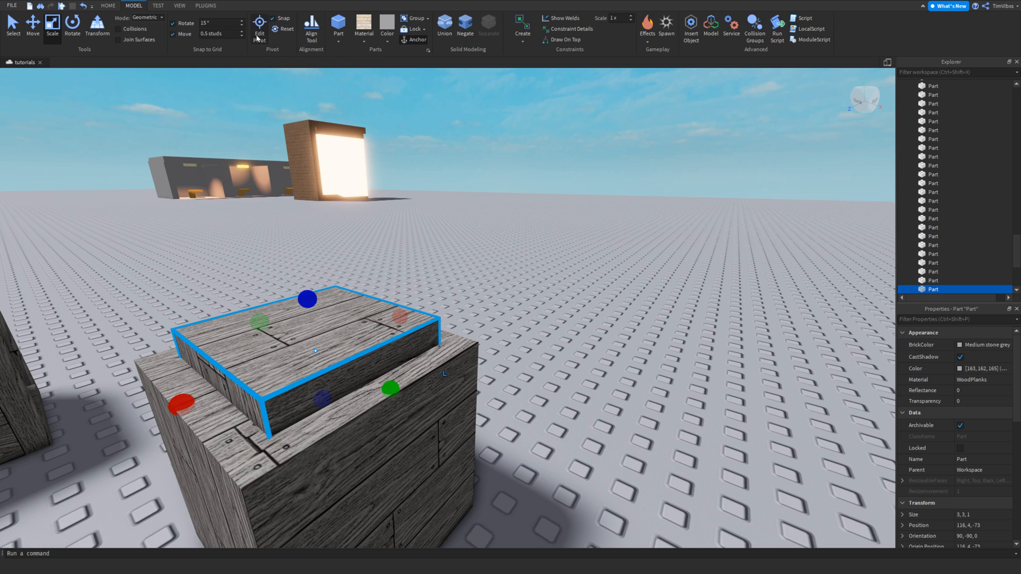
Step: Negate the slab embedded in the cube's top
click(465, 26)
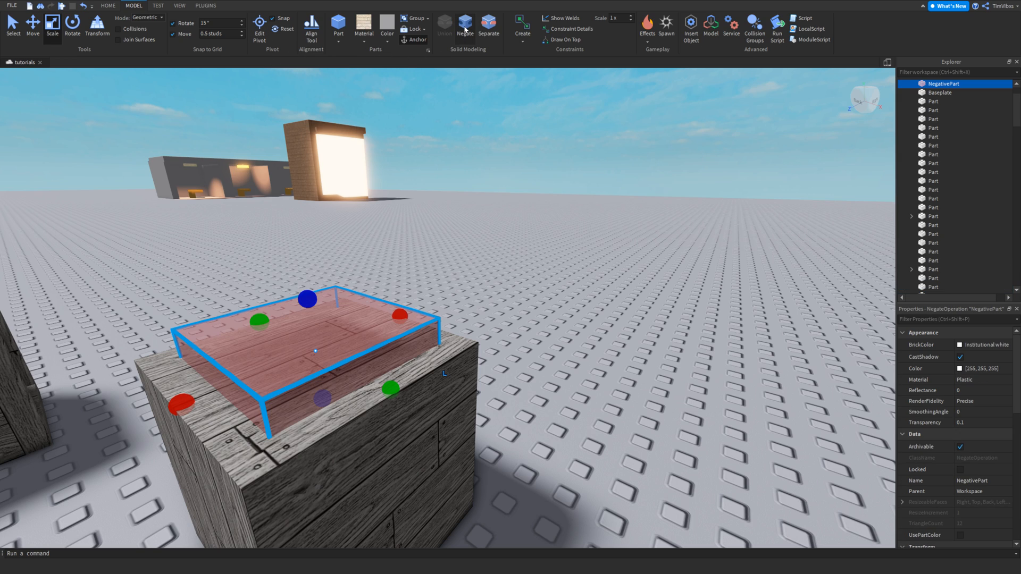
click(440, 187)
right_drag(441, 188, 420, 258)
key(w)
click(305, 203)
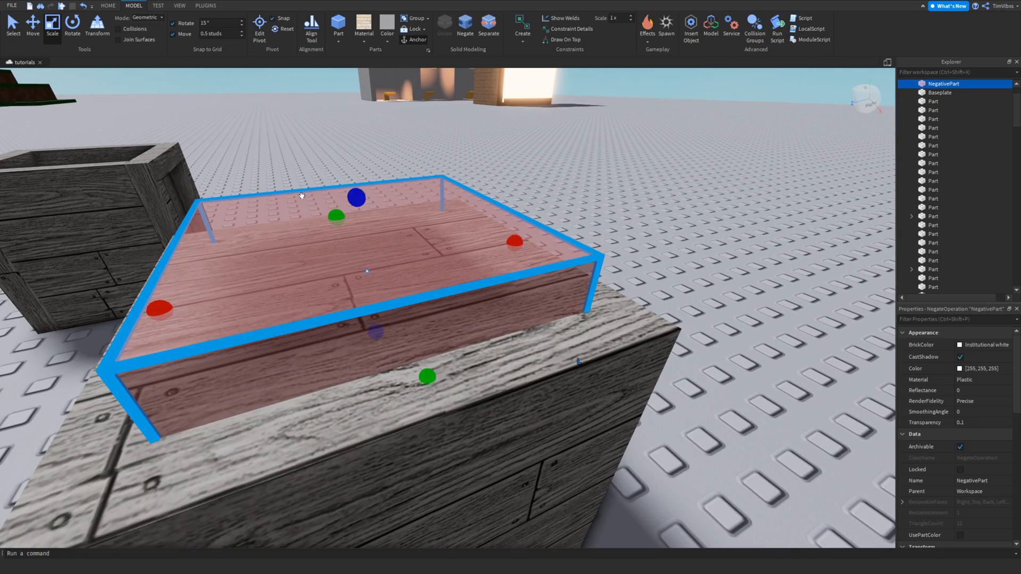
scroll(985, 474, down, 2)
key(a)
key(s)
key(d)
click(961, 467)
click(961, 466)
Step: Union the cube with the negative slab to cut a square recess in the cube's top
key(w)
right_drag(640, 283, 573, 320)
key(w)
key(s)
key(d)
ctrl+click(440, 395)
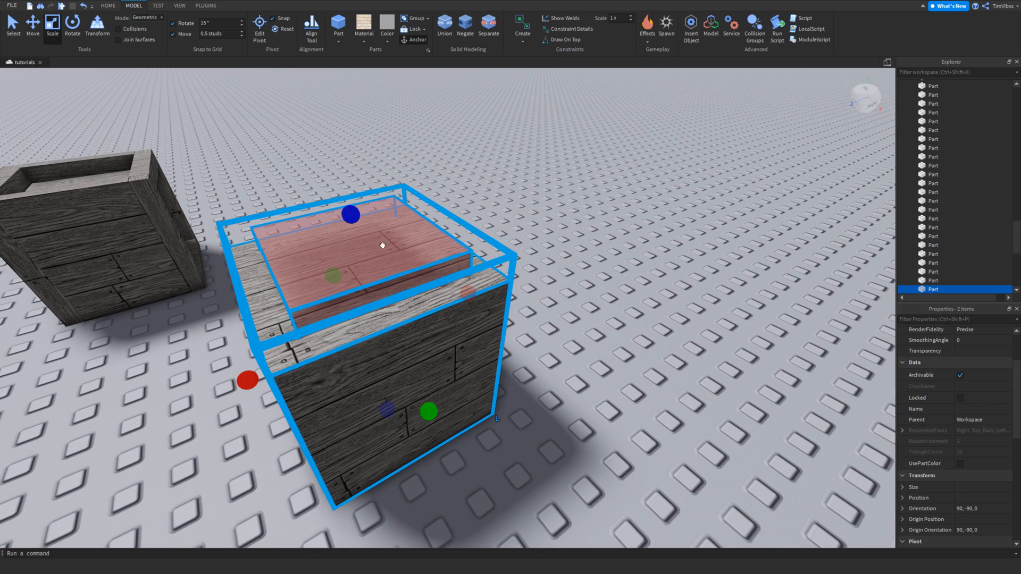
click(442, 24)
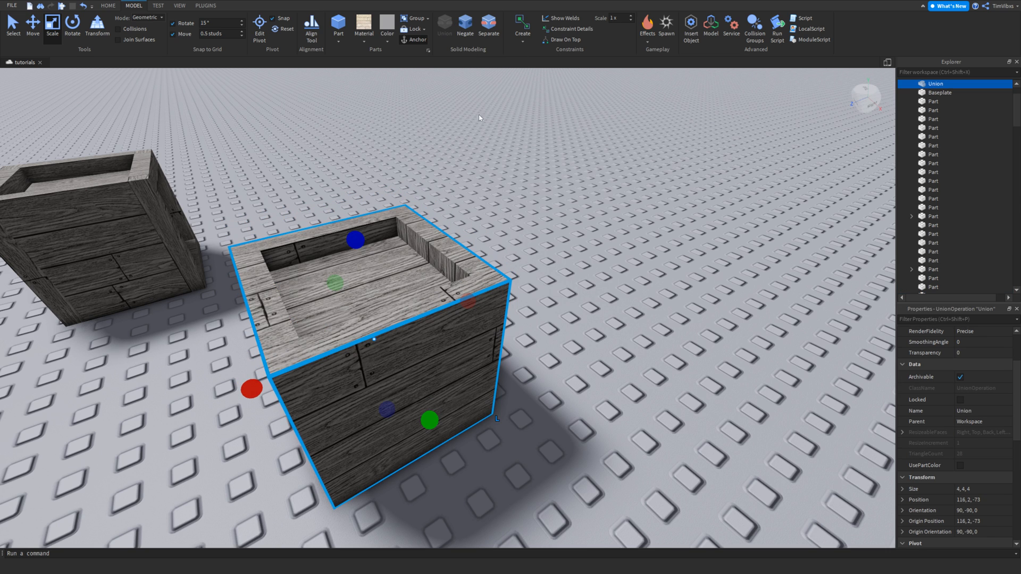
click(452, 153)
scroll(452, 154, down, 2)
scroll(452, 155, up, 2)
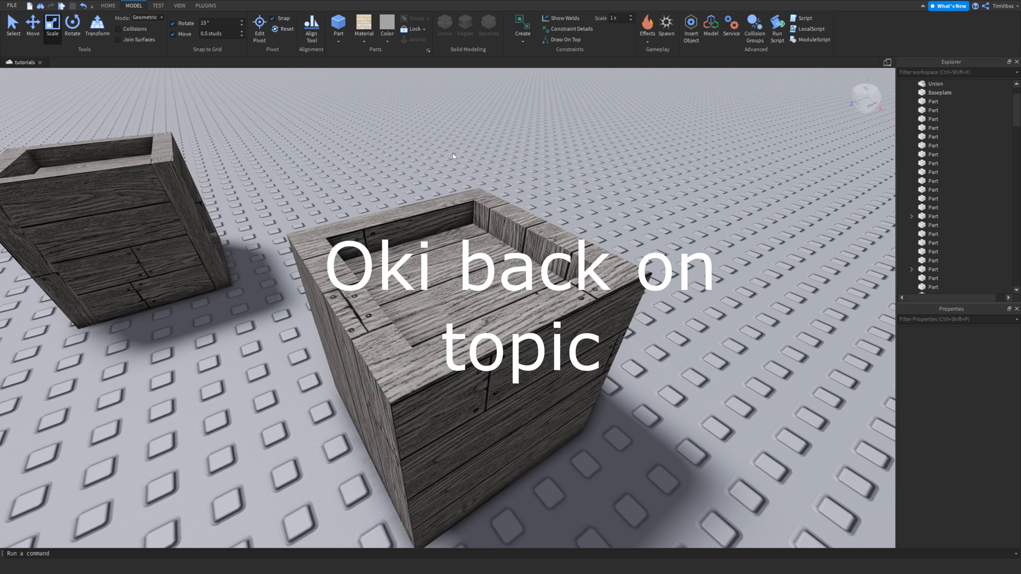
scroll(447, 158, down, 2)
scroll(346, 405, down, 3)
Step: Separate the recessed union into its original pieces and raise the negative slab slightly above the cube
drag(452, 395, 425, 417)
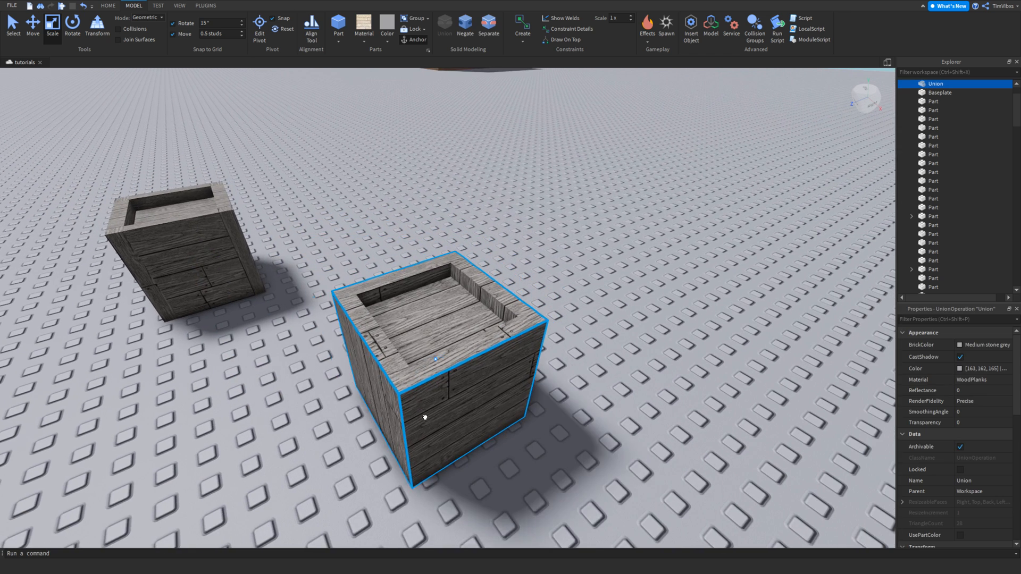
scroll(425, 417, up, 2)
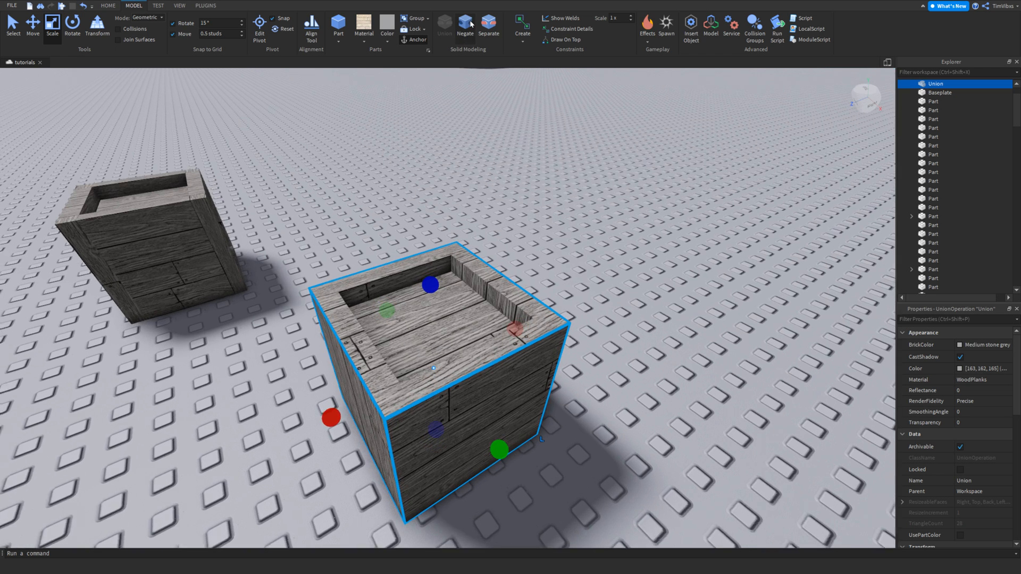
click(488, 27)
mouse_move(472, 330)
mouse_down()
mouse_move(523, 312)
mouse_move(457, 322)
mouse_up()
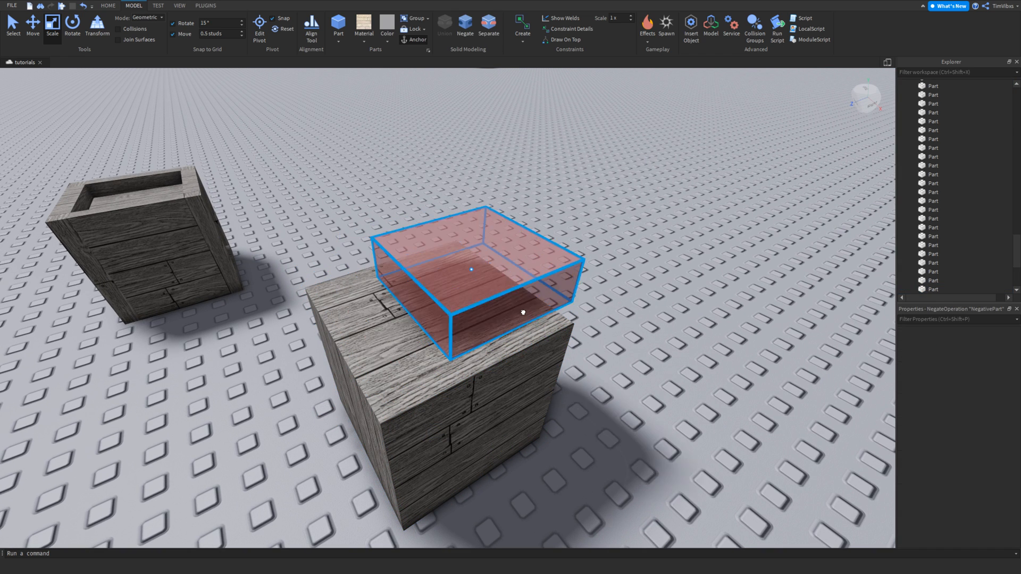
key(d)
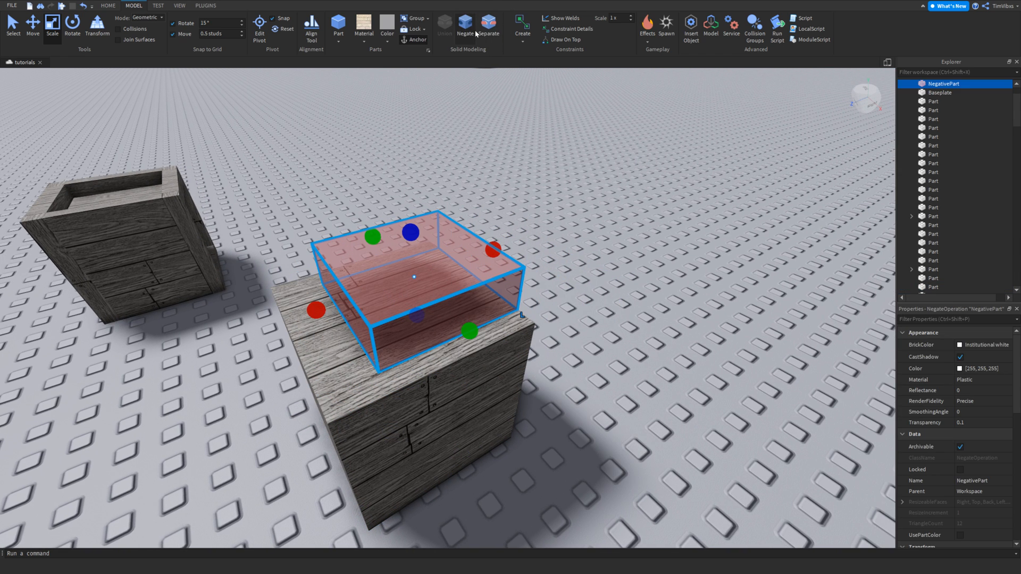
Step: Turn the negative slab back into a solid part and union it with the cube
click(465, 26)
ctrl+click(392, 424)
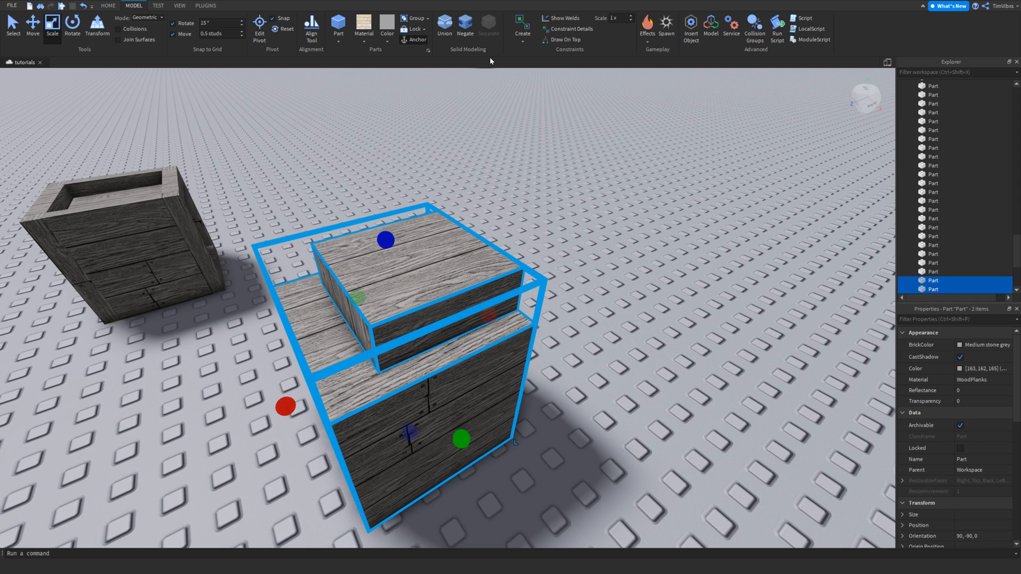
key(ctrl+shift+g)
click(471, 348)
key(f)
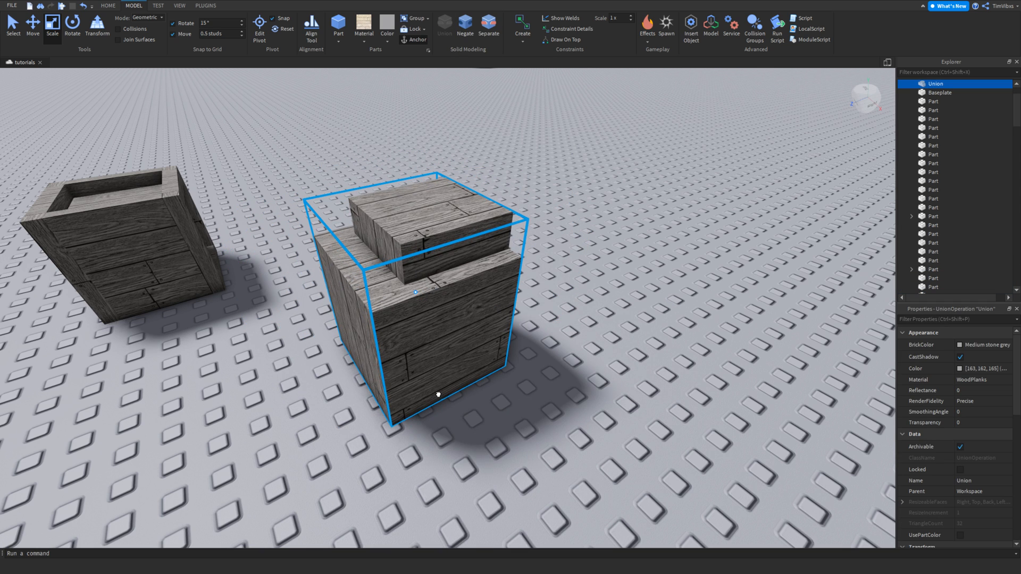
Step: Examine the union of the cube and the raised slab from different sides
right_drag(419, 223, 406, 221)
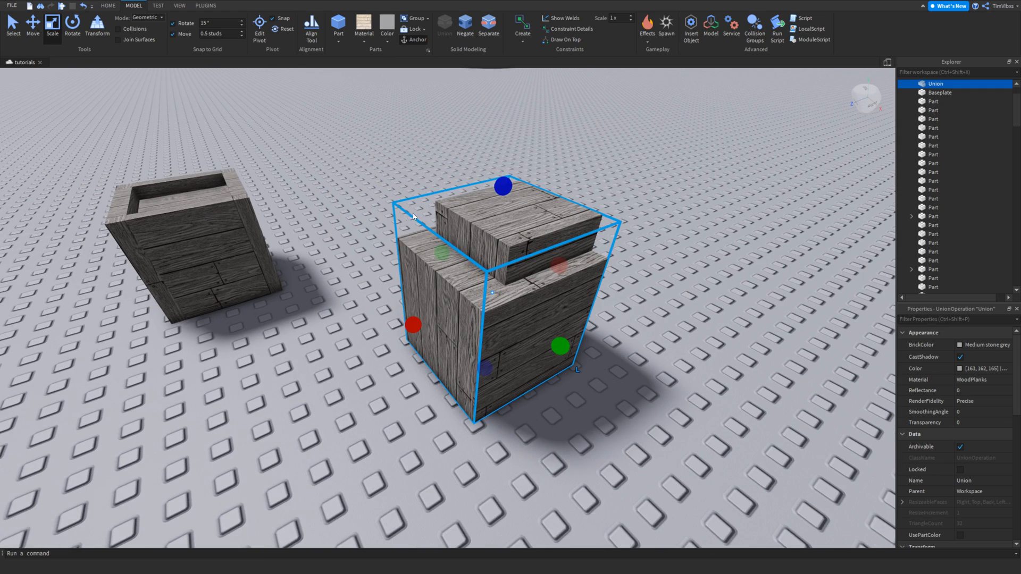
key(d)
key(d)
key(w)
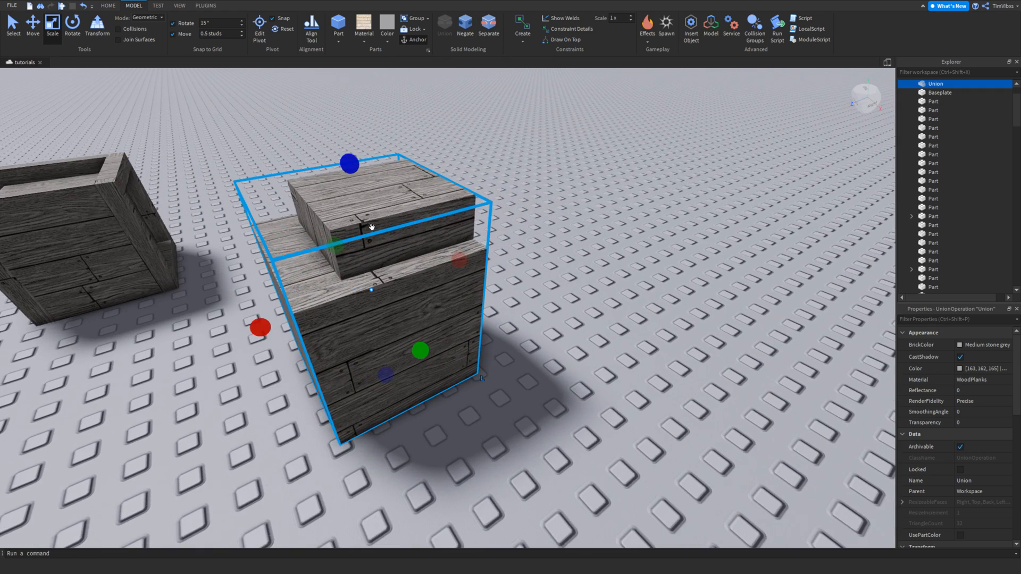
key(s)
key(a)
shift+drag(505, 345, 511, 304)
key(s)
drag(472, 342, 464, 313)
key(w)
Step: Separate the union, and delete its two blocks together with the detailed crate
click(487, 34)
click(505, 133)
drag(481, 187, 416, 271)
key(d)
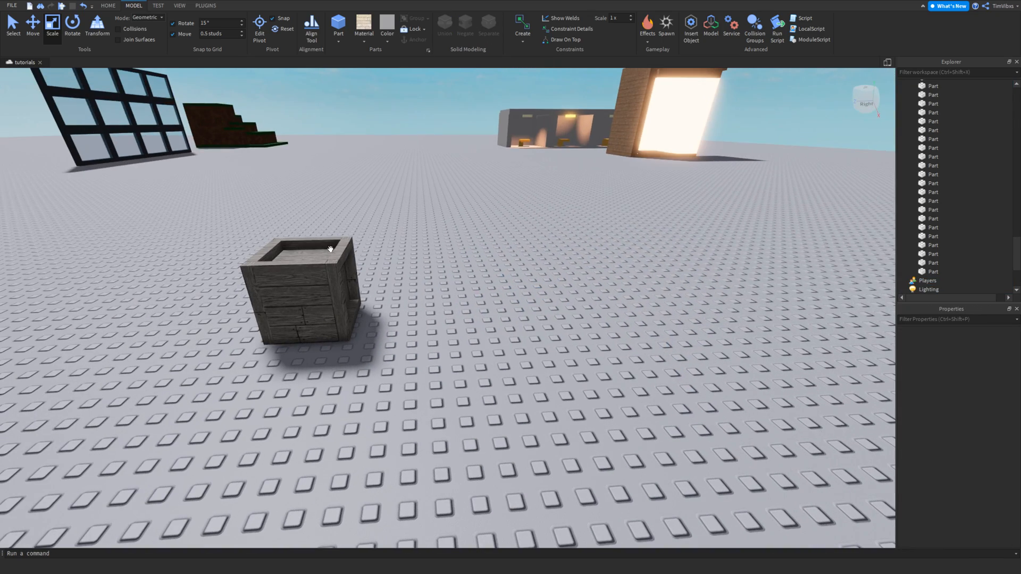
drag(369, 230, 211, 368)
key(Delete)
Step: Insert a new wooden block on the cleared baseplate and size it
right_drag(210, 368, 473, 218)
key(w)
key(s)
right_drag(345, 69, 342, 113)
key(w)
click(337, 24)
scroll(420, 234, up, 5)
scroll(420, 235, down, 4)
right_drag(420, 235, 419, 274)
drag(419, 274, 409, 279)
drag(473, 269, 529, 276)
Step: Duplicate the new wooden block and raise the copy above the original
key(ctrl+d)
drag(452, 249, 455, 198)
right_drag(452, 231, 456, 198)
drag(455, 198, 473, 150)
right_drag(456, 198, 473, 149)
drag(473, 149, 476, 127)
right_drag(473, 150, 475, 128)
drag(476, 130, 475, 145)
key(d)
Step: Adjust the copy's size and position so that it overlaps one upper corner of the original block
drag(495, 218, 584, 311)
click(378, 276)
drag(410, 221, 404, 132)
drag(633, 205, 435, 220)
right_drag(435, 217, 437, 197)
key(s)
drag(530, 257, 558, 259)
drag(454, 297, 463, 373)
key(q)
key(a)
Step: Negate the overlapping copy and union it with the original block to cut out the corner
click(468, 34)
ctrl+click(490, 168)
click(443, 33)
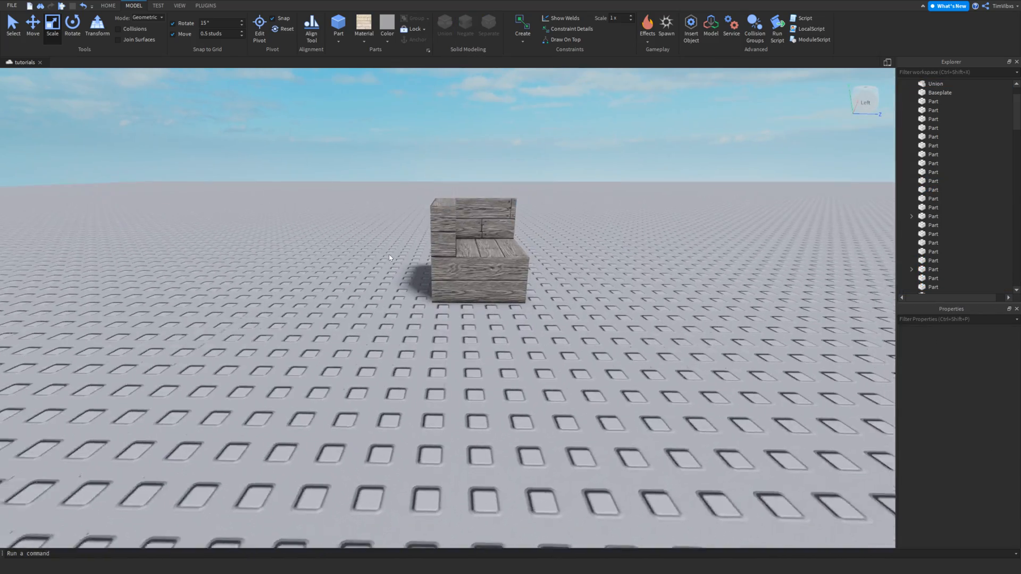
scroll(388, 254, up, 10)
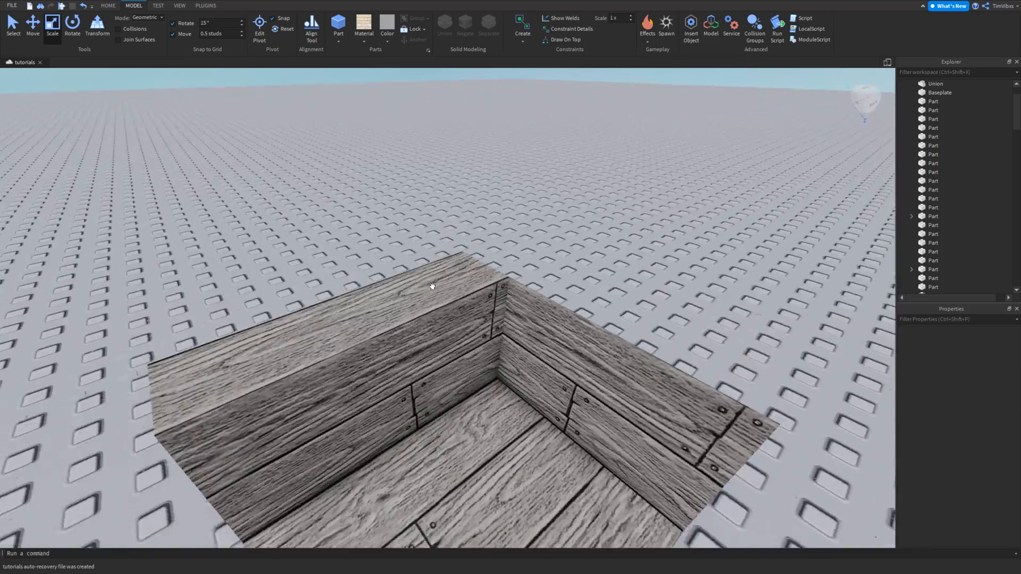
Step: Separate the cut wooden block back into the original block and its negative part
right_drag(432, 286, 432, 286)
key(w)
key(w)
key(s)
scroll(393, 369, down, 3)
right_drag(427, 399, 427, 399)
key(s)
scroll(458, 222, down, 2)
click(374, 325)
scroll(375, 325, down, 3)
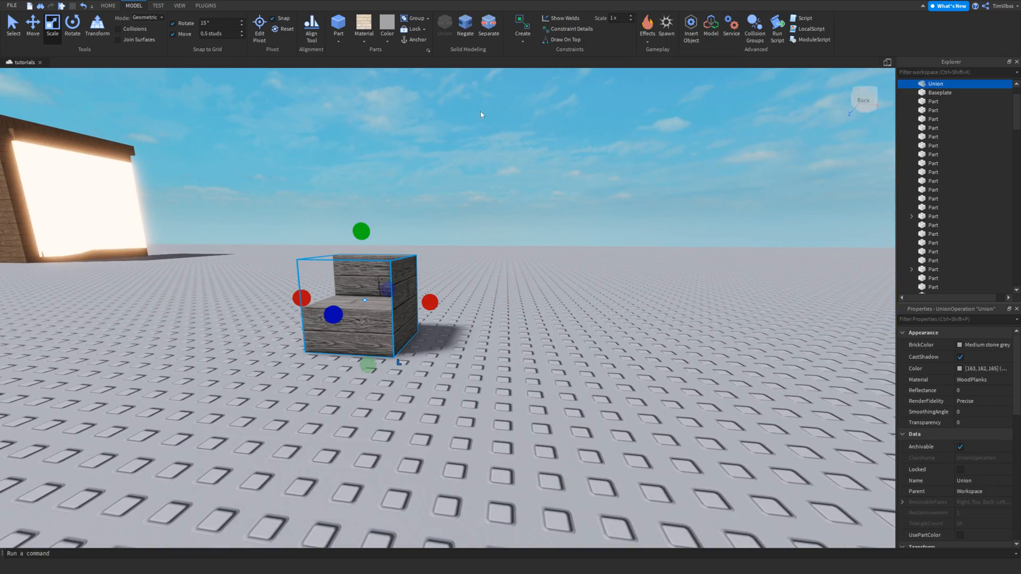
click(489, 24)
scroll(458, 133, up, 5)
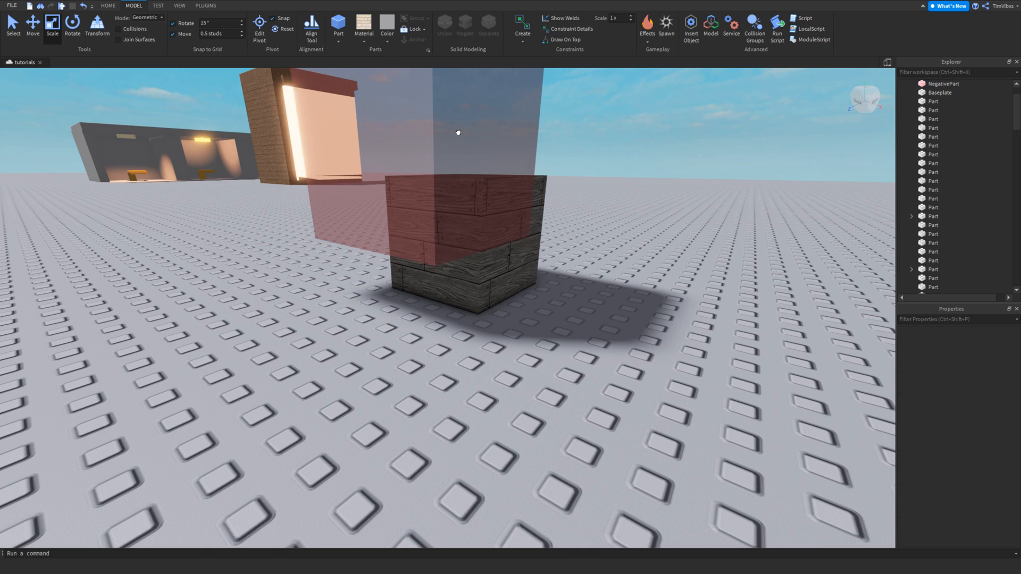
Step: Shift the negative part slightly and union it with the wooden block again to cut the corner
click(458, 132)
drag(521, 137, 500, 149)
ctrl+click(508, 230)
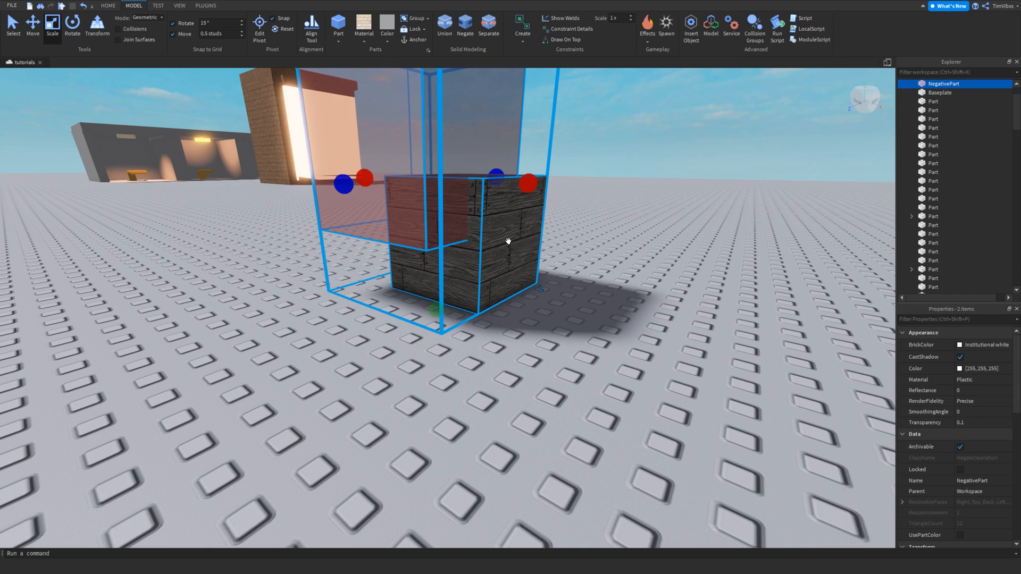
click(443, 25)
click(674, 205)
key(w)
key(a)
key(e)
key(w)
key(a)
right_drag(416, 257, 405, 281)
key(d)
Step: Separate the union again and delete both the wooden block and the negative part
click(478, 284)
click(488, 38)
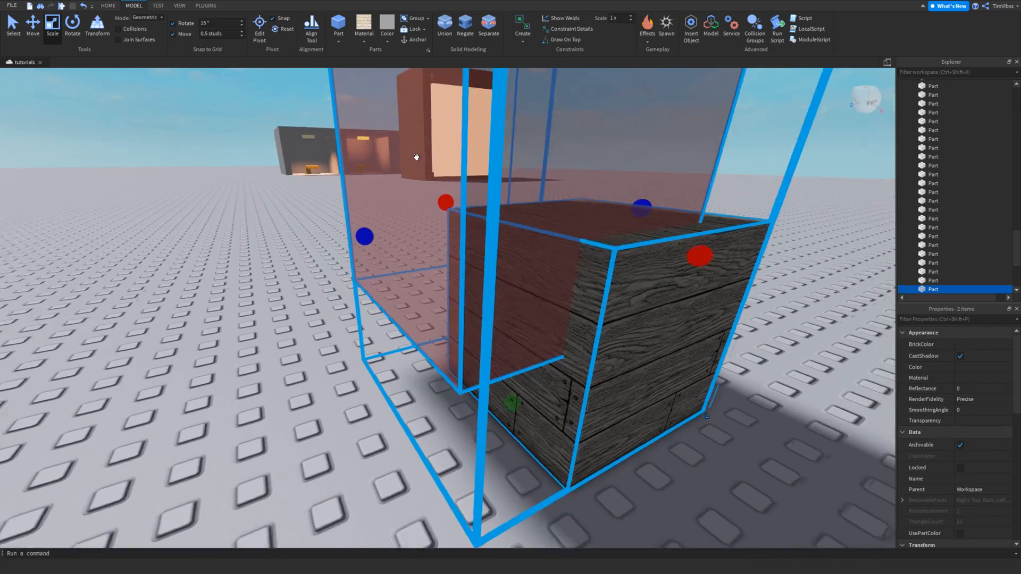
key(s)
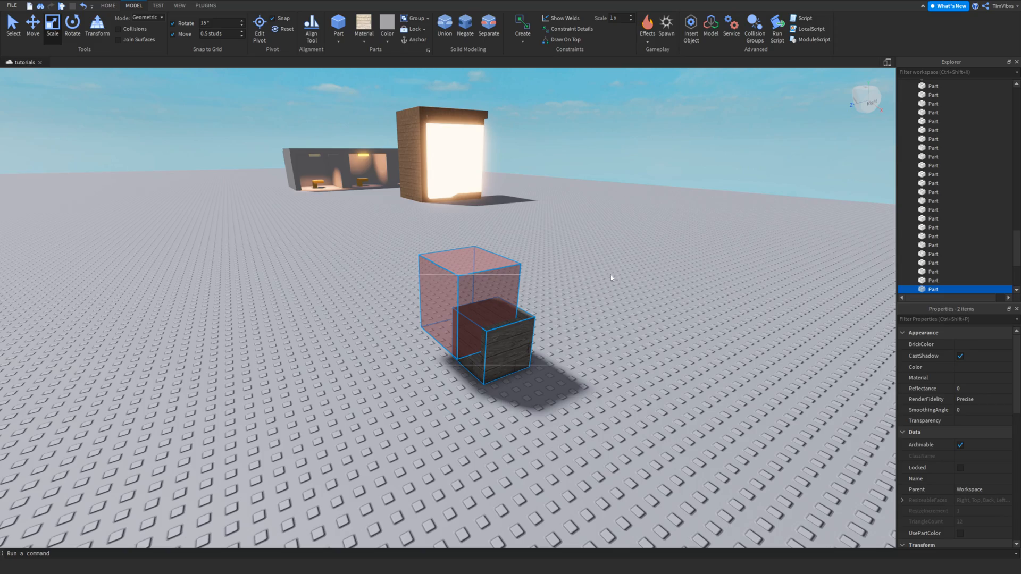
key(Delete)
Step: Look over the example builds, including the lit booths with yellow tables and the wooden structure
right_drag(518, 244, 517, 243)
scroll(518, 244, up, 10)
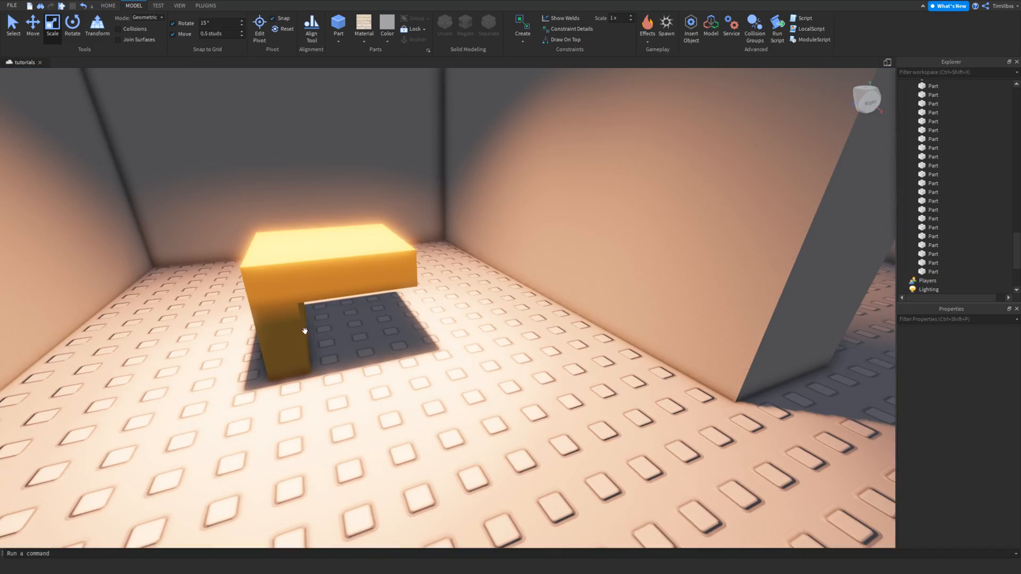
scroll(311, 328, up, 4)
right_drag(305, 322, 305, 321)
scroll(492, 214, down, 6)
right_drag(462, 281, 461, 281)
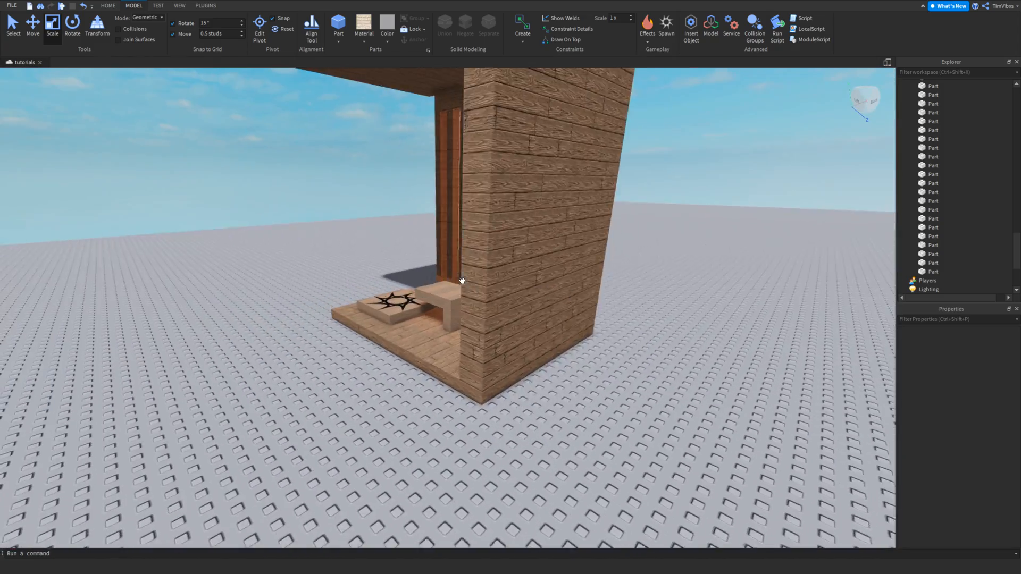
right_drag(431, 237, 417, 190)
right_drag(338, 220, 338, 220)
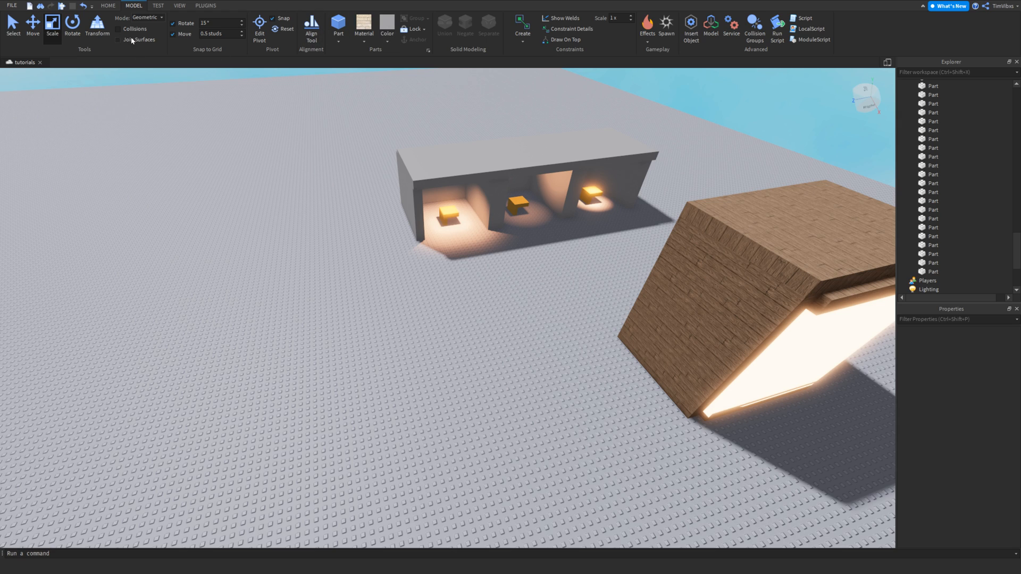
Step: Show the Toolbox with its available models and hide it again
click(180, 6)
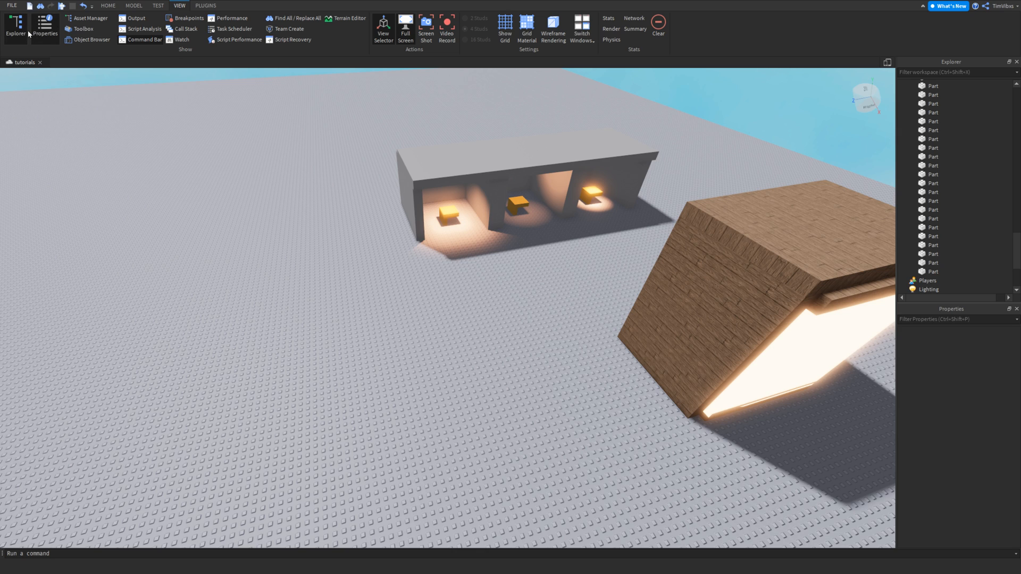
click(89, 31)
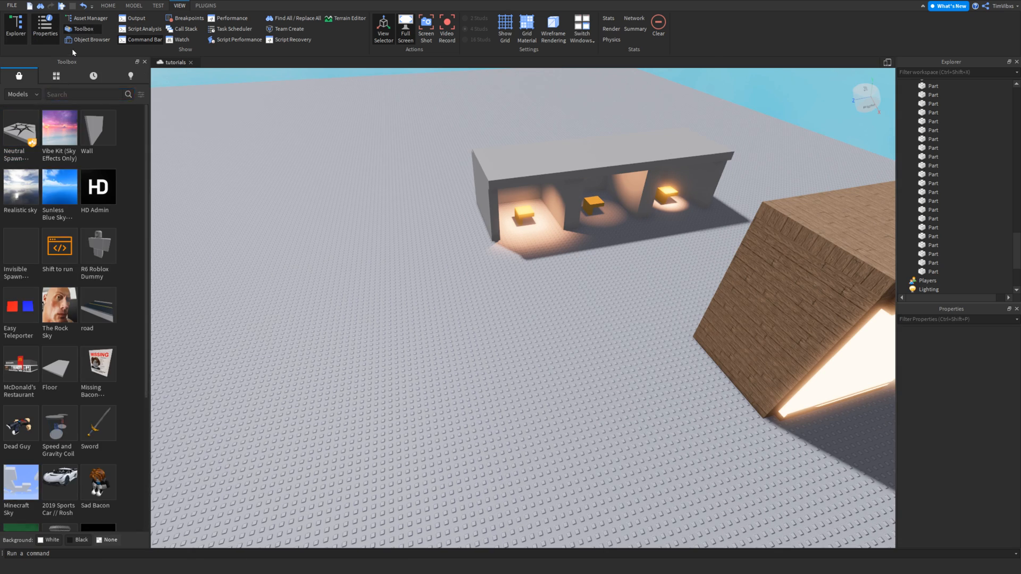
click(84, 30)
Step: Look into the Audio folder in the Asset Manager and close the manager
click(84, 19)
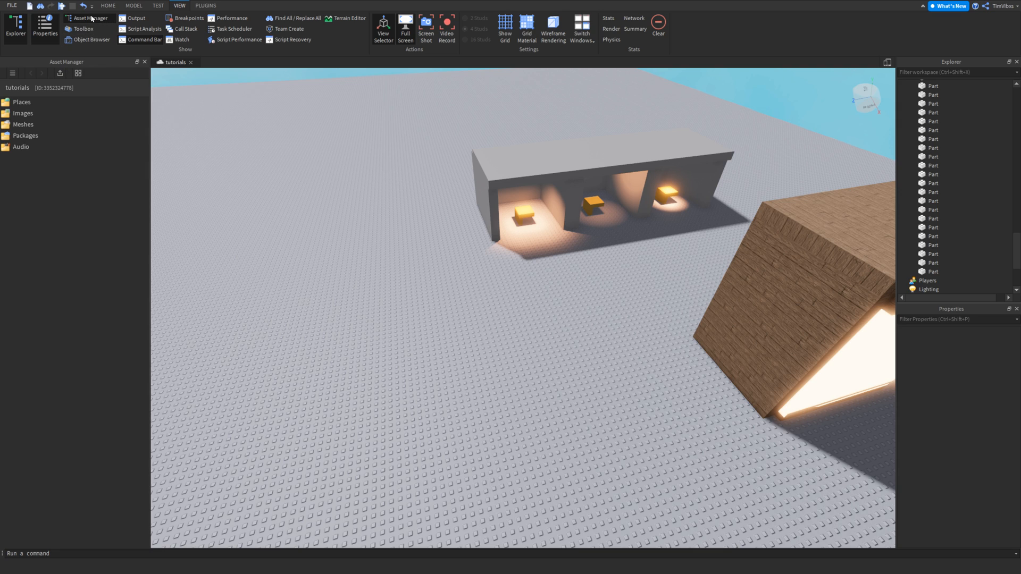
double_click(16, 147)
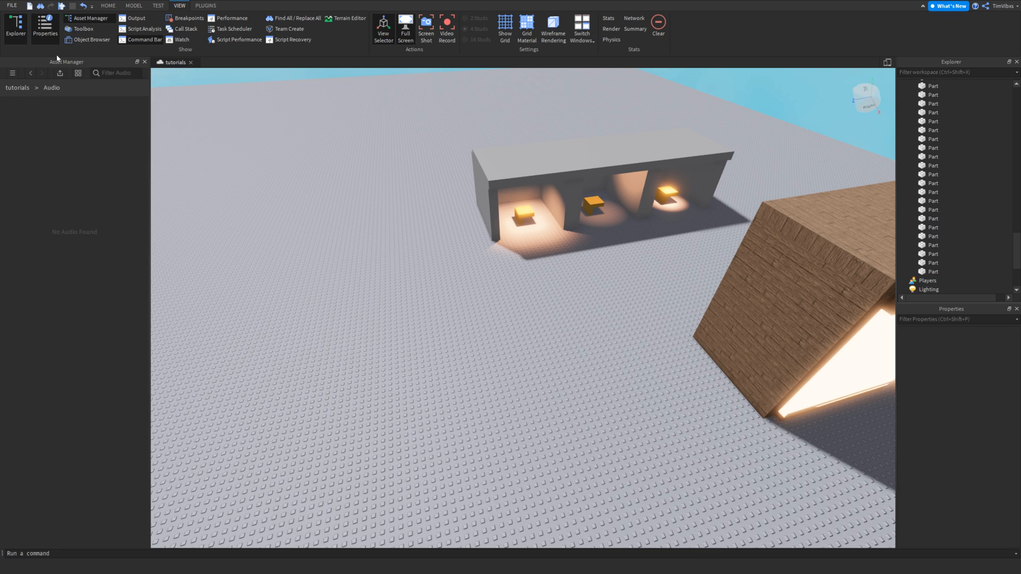
click(89, 20)
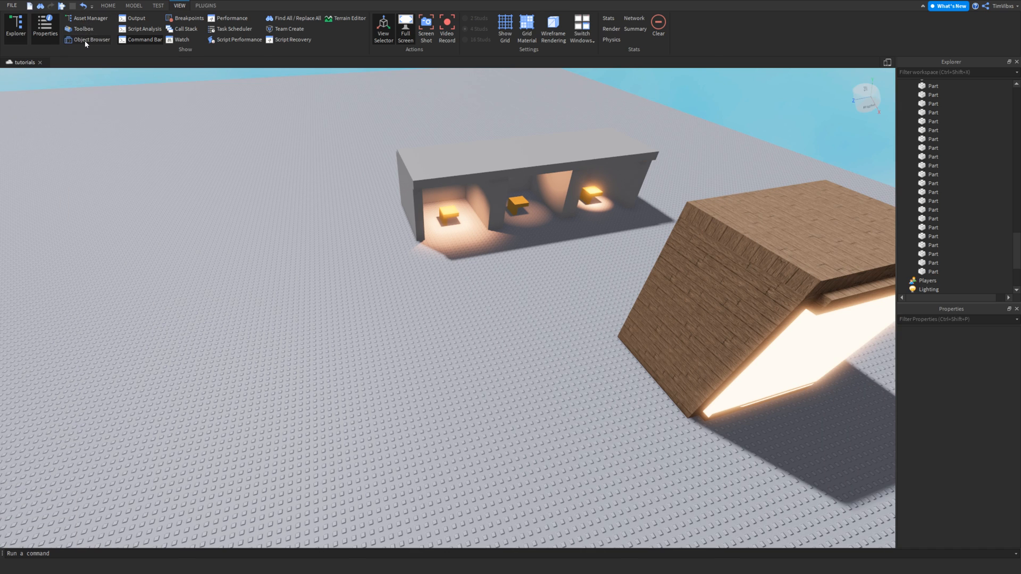
Step: Browse the class list in the Object Browser and close the browser
click(85, 40)
scroll(159, 221, down, 14)
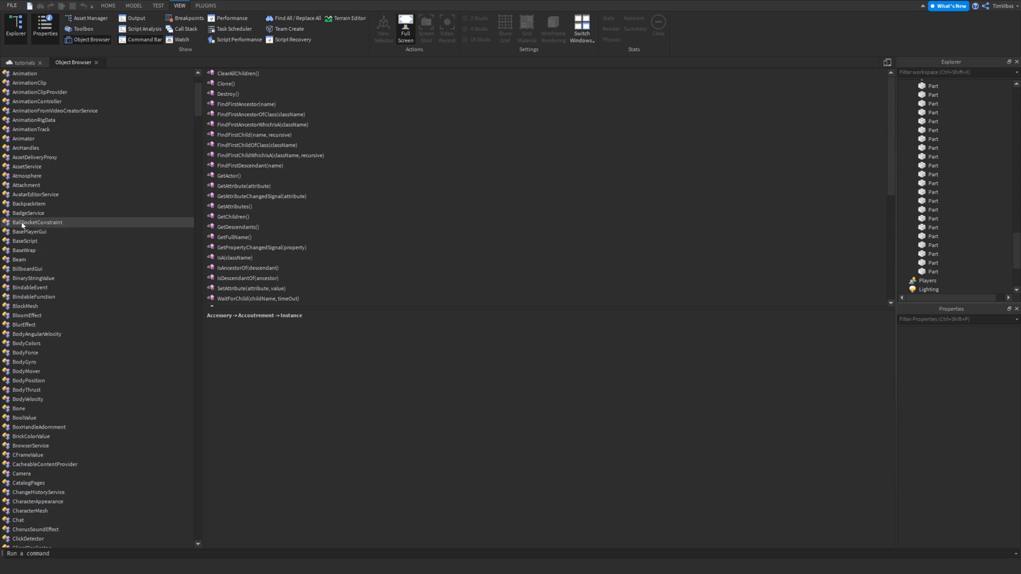
drag(184, 118, 182, 72)
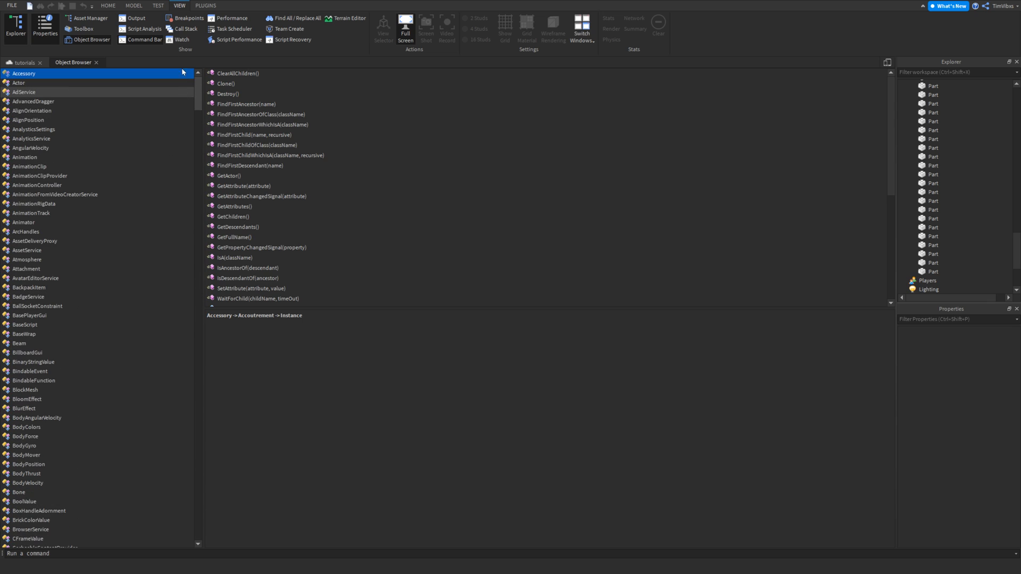
click(97, 62)
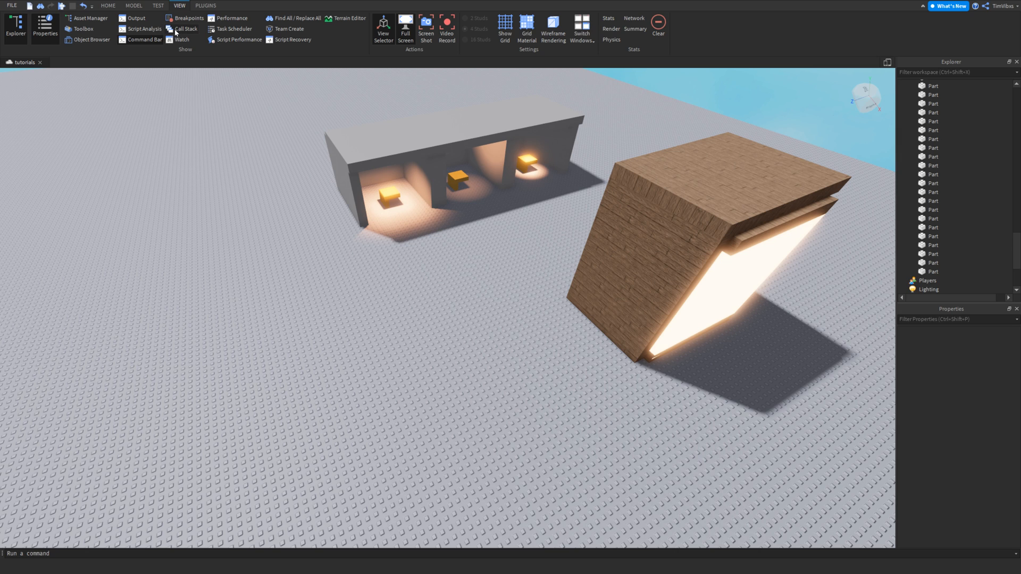
Step: Check the Output messages and the command bar, leaving Output hidden and the command bar shown
click(136, 18)
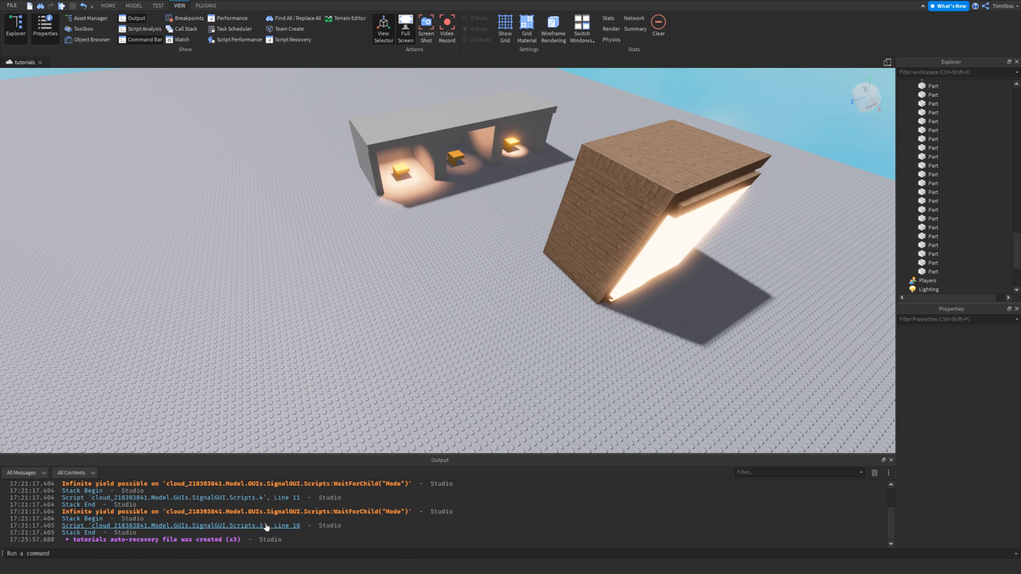
click(142, 39)
click(139, 18)
click(140, 40)
click(177, 553)
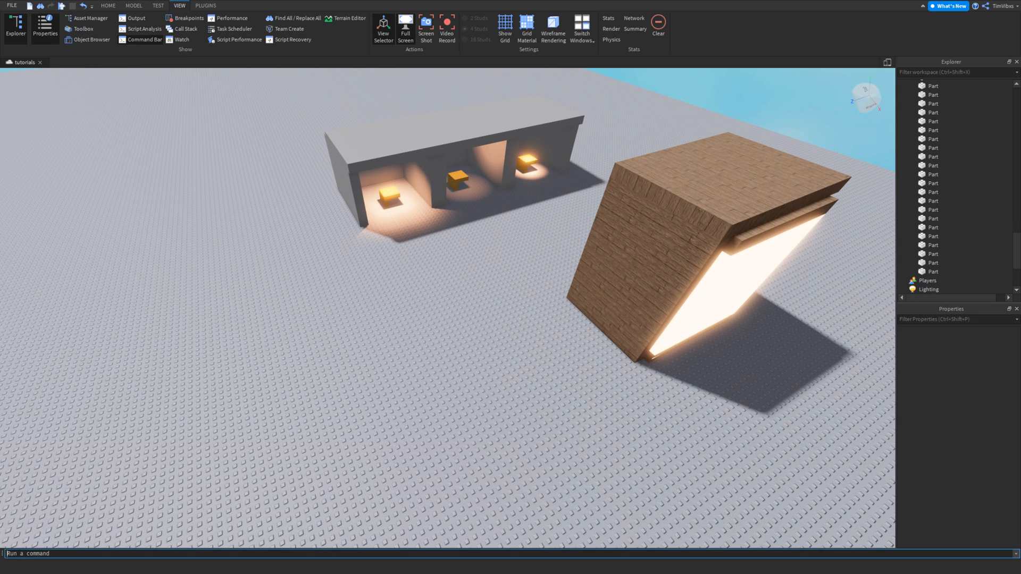
click(271, 298)
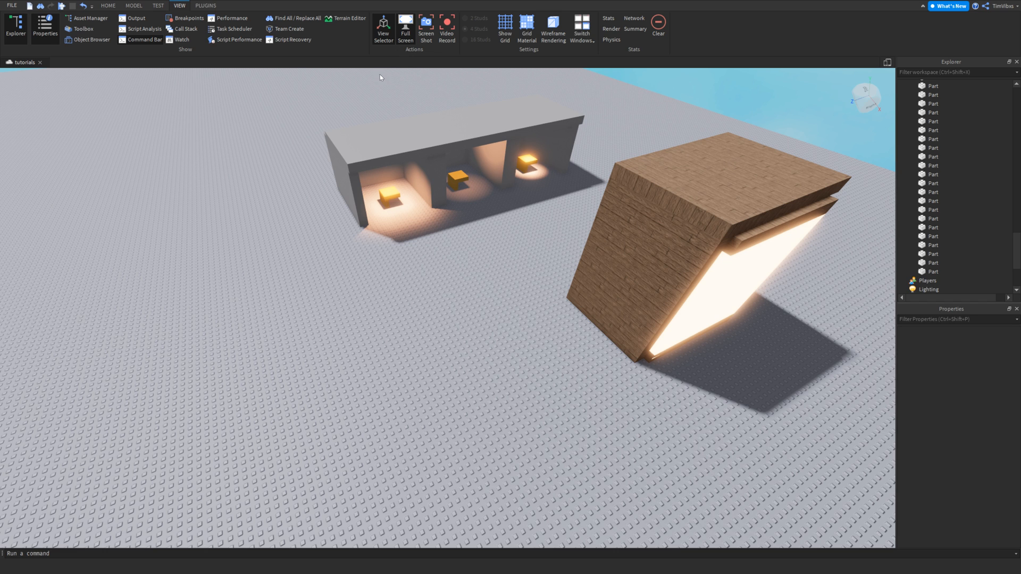
Step: Try the view cube by orienting the camera to its Back face and beyond, and turn off the View Selector
right_drag(380, 74, 369, 47)
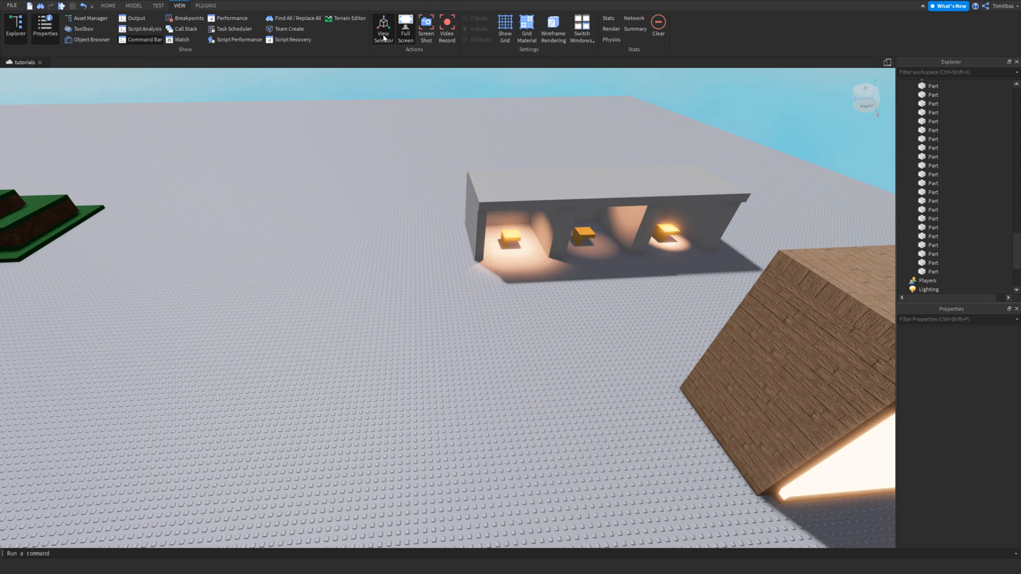
right_drag(400, 54, 470, 102)
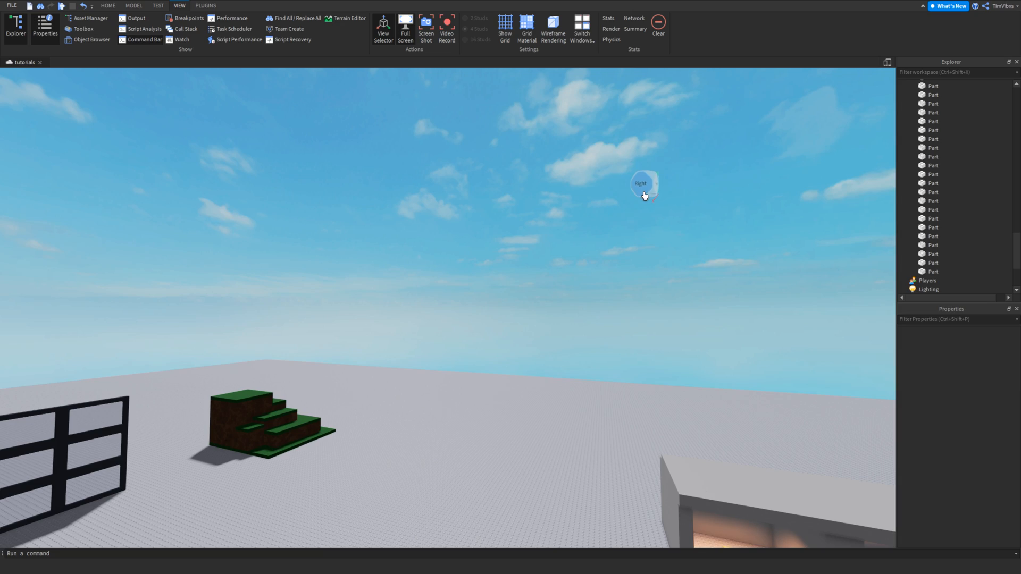
right_drag(827, 104, 766, 119)
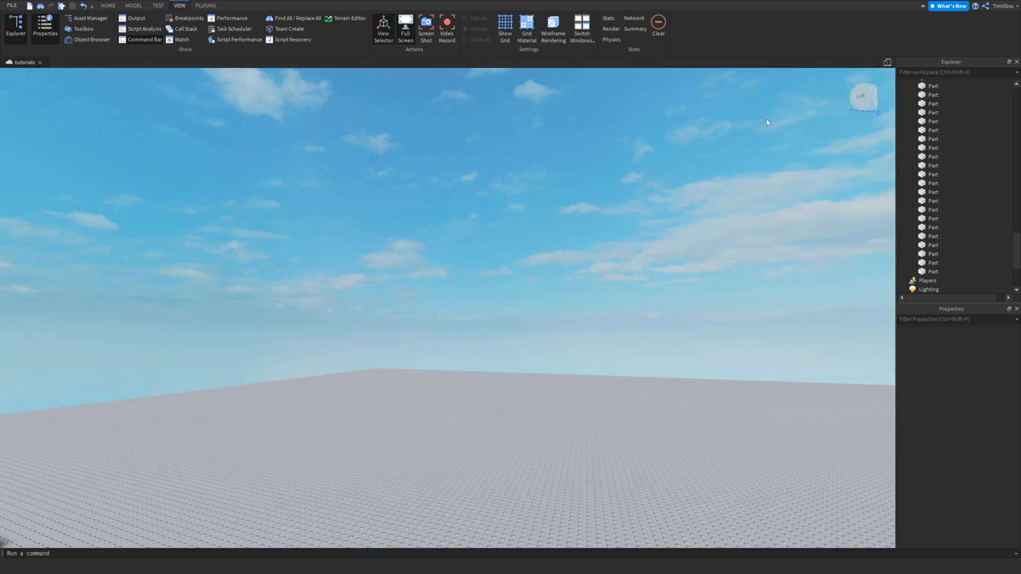
click(872, 105)
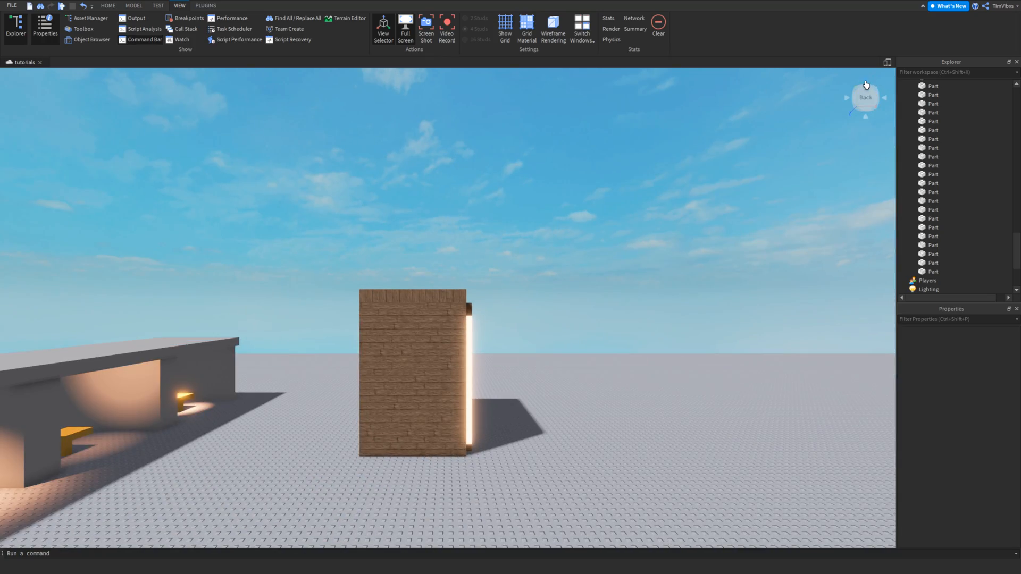
click(866, 84)
right_drag(865, 116, 833, 131)
key(s)
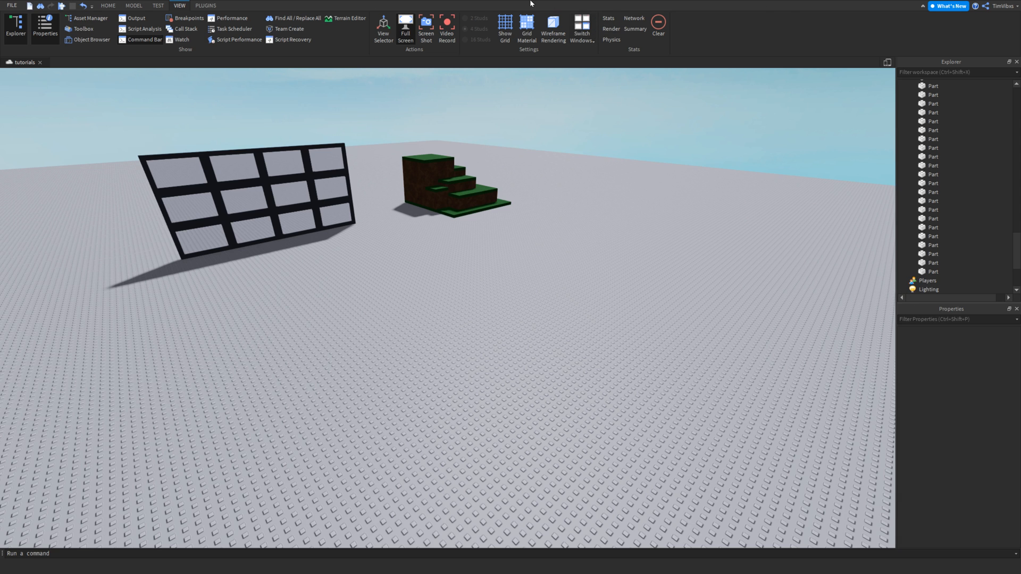
Step: Turn on the grid display to examine it around the grassy steps, and turn it off again
mouse_move(340, 176)
right_down()
mouse_move(352, 190)
mouse_move(343, 183)
right_up()
key(w)
key(w)
key(s)
click(505, 30)
right_drag(463, 120, 463, 121)
key(w)
key(s)
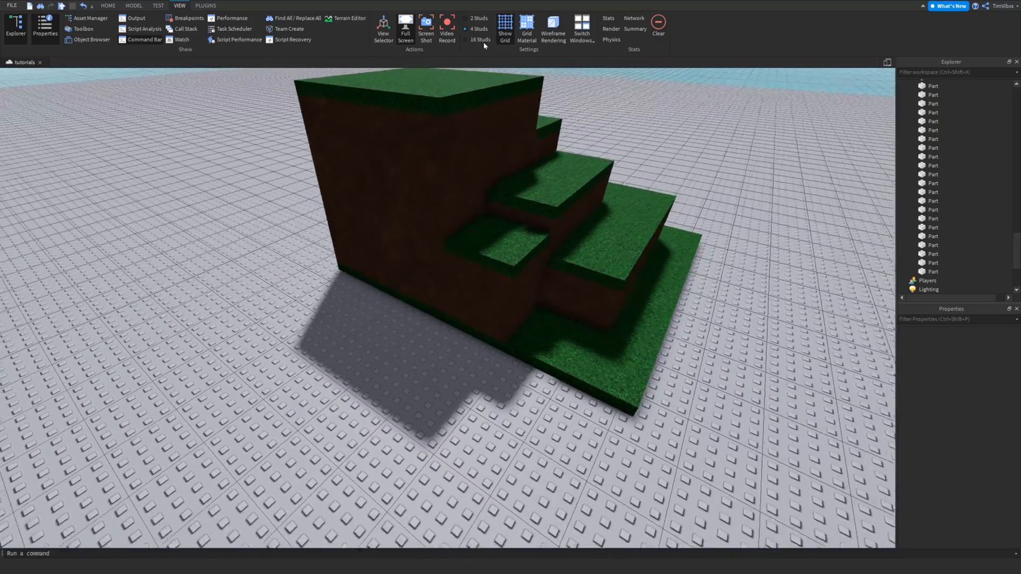
click(503, 38)
Step: Move around the example builds and examine their parts up close
right_drag(519, 98, 365, 266)
key(w)
key(w)
key(w)
key(w)
key(s)
key(w)
key(w)
key(w)
click(398, 256)
key(a)
click(484, 272)
right_drag(447, 258, 437, 250)
key(s)
Step: Try the Grid Material setting and check the surfaces of the wooden structure
click(527, 39)
key(w)
right_drag(463, 201, 458, 203)
key(s)
key(d)
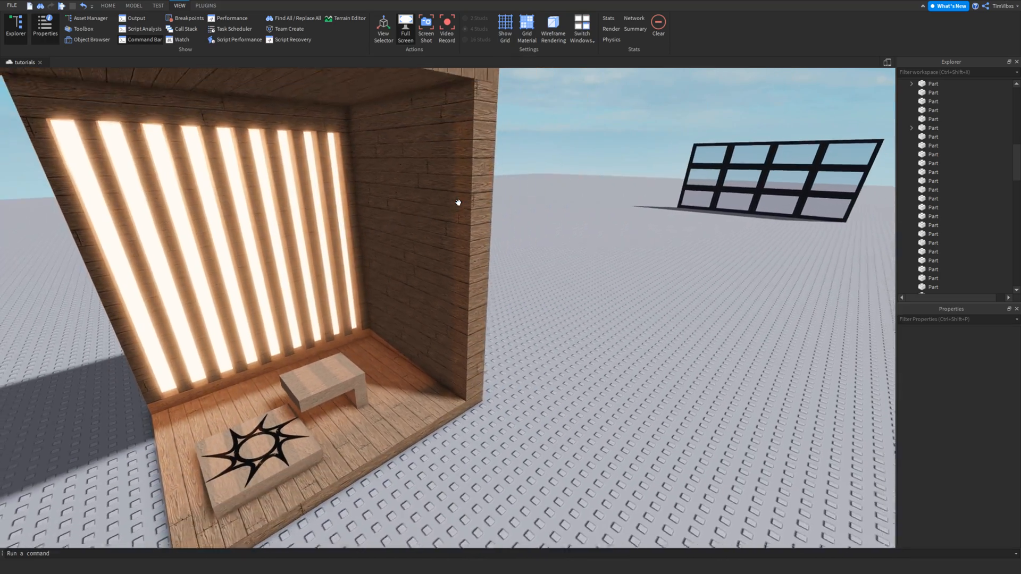
Step: Turn on wireframe rendering to examine the window frame and grassy steps, and turn it off again
click(553, 30)
right_drag(518, 84, 485, 103)
key(s)
key(w)
key(w)
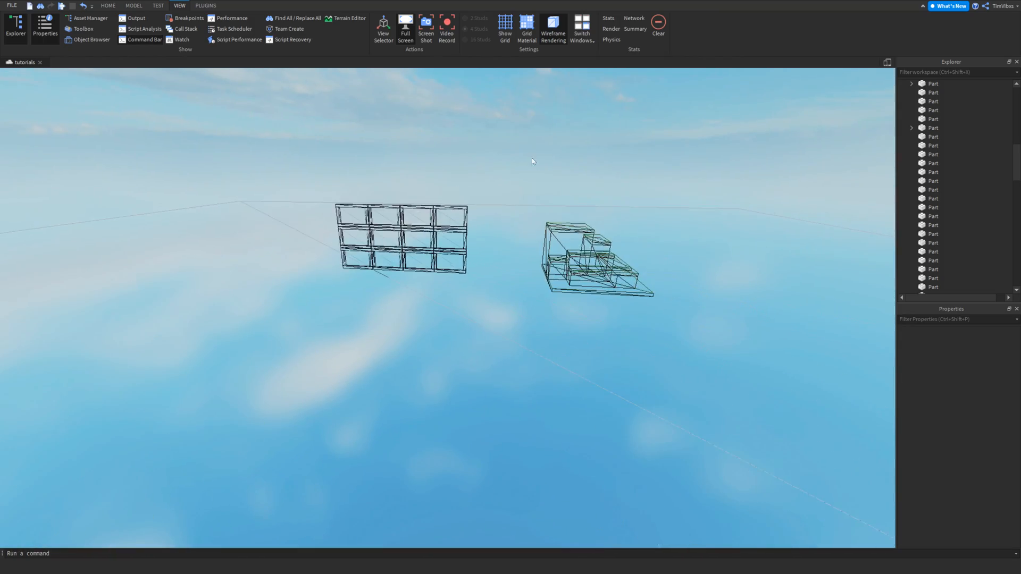
scroll(453, 120, down, 5)
scroll(469, 97, down, 5)
right_drag(469, 97, 469, 98)
click(557, 38)
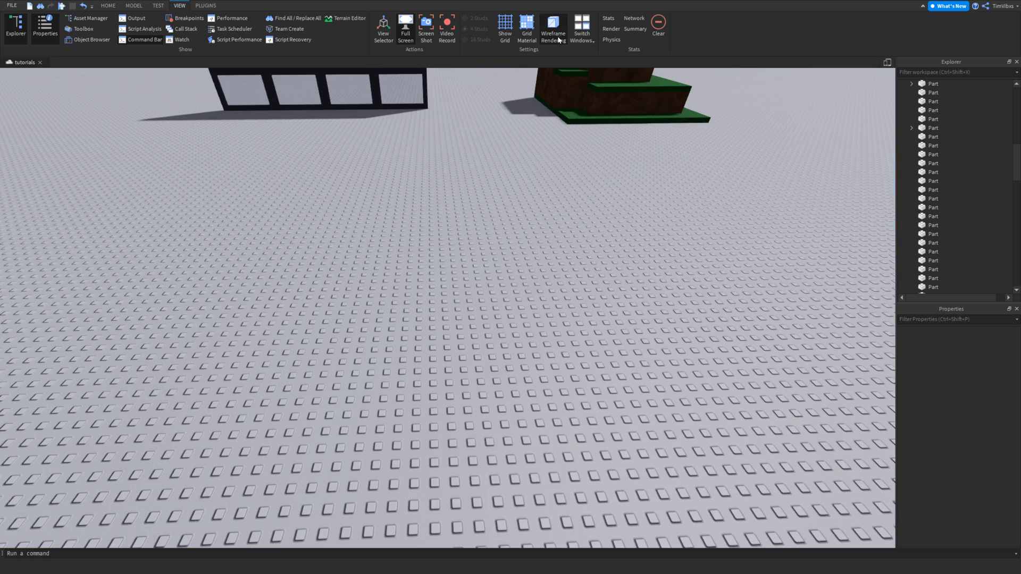
Step: Look over the example builds from a distance and review the clipboard commands
scroll(543, 117, down, 3)
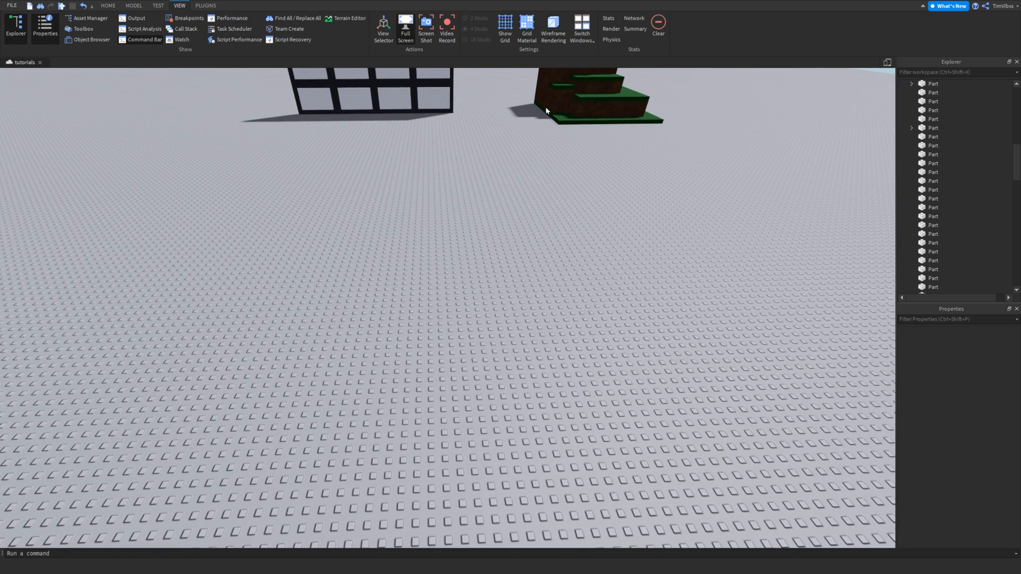
scroll(315, 183, down, 5)
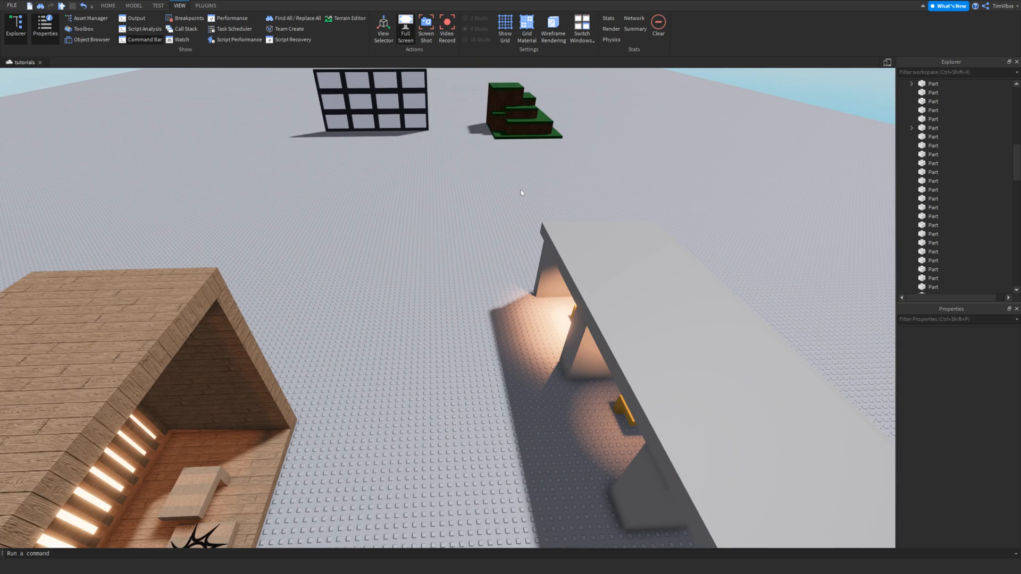
scroll(521, 200, down, 3)
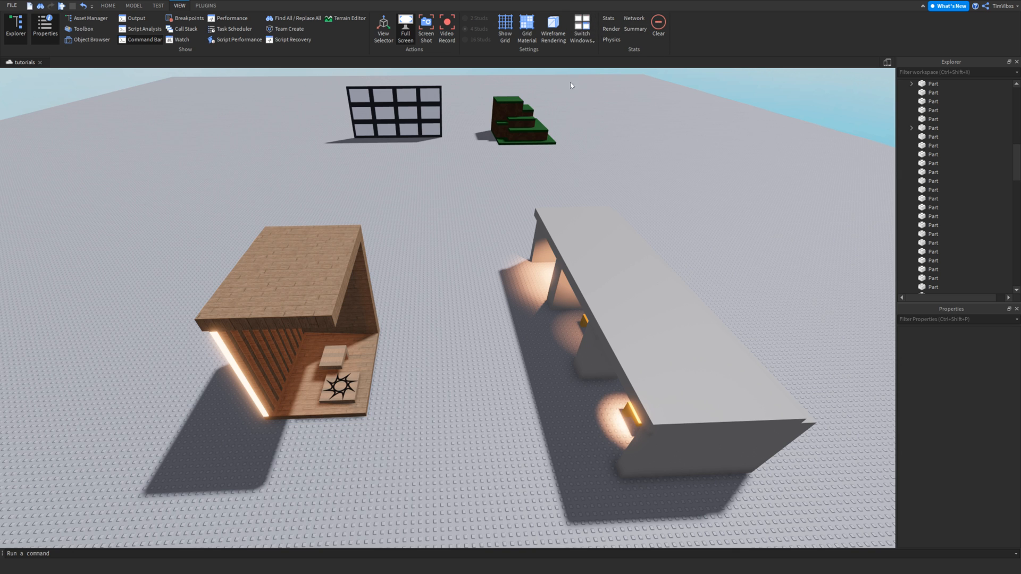
scroll(484, 147, up, 5)
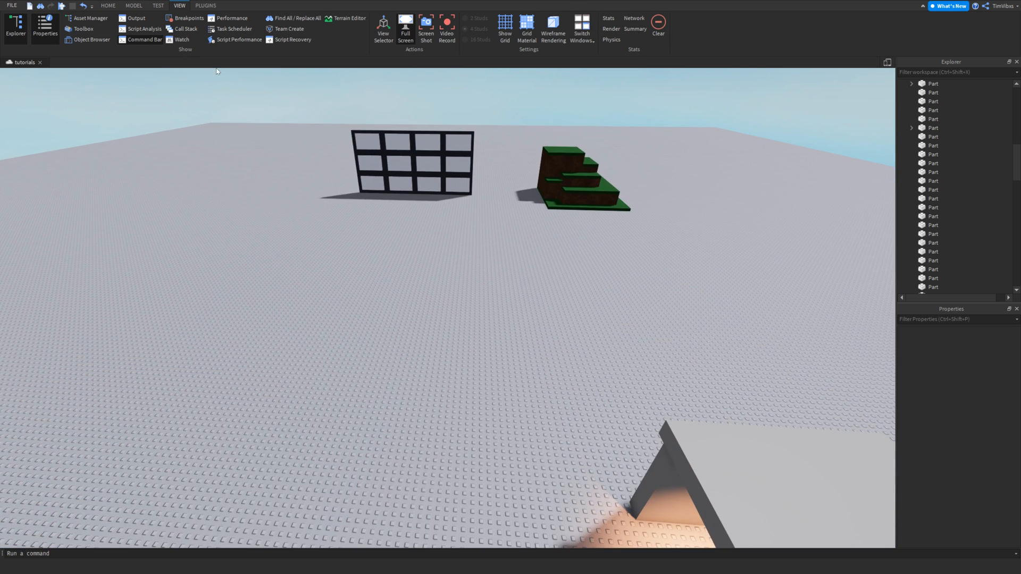
click(108, 5)
key(w)
right_drag(207, 267, 192, 191)
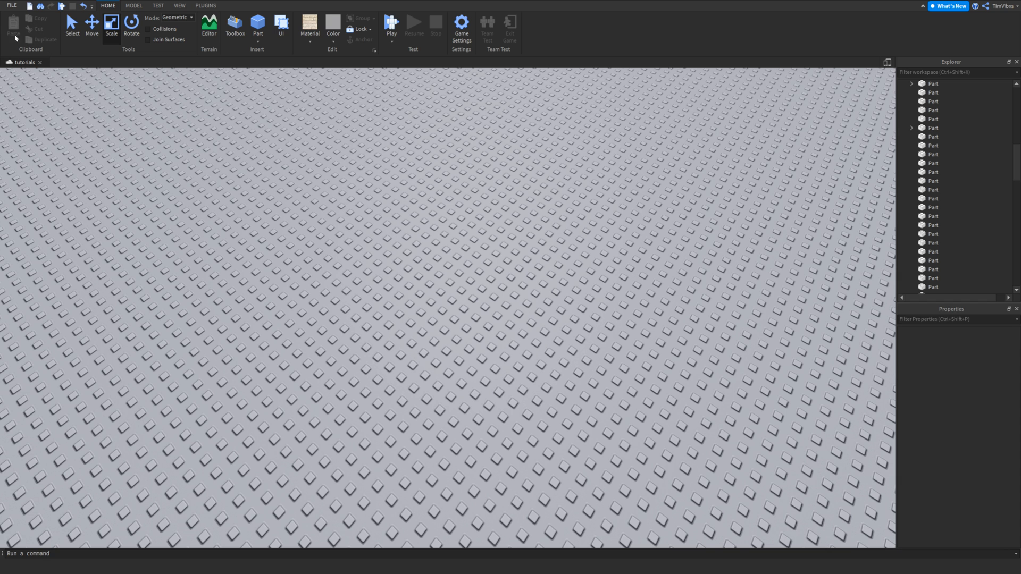
right_drag(37, 40, 24, 46)
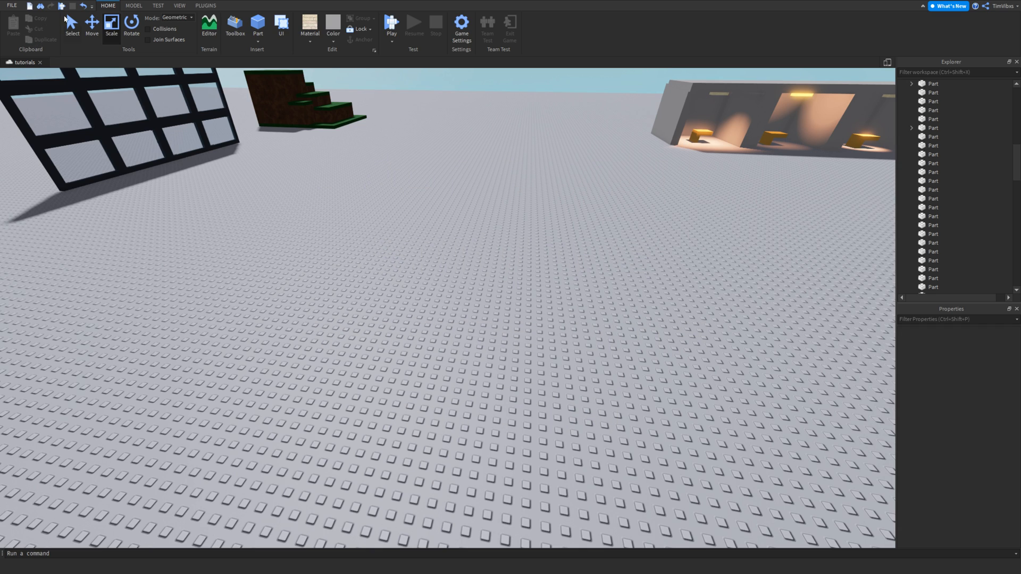
click(134, 6)
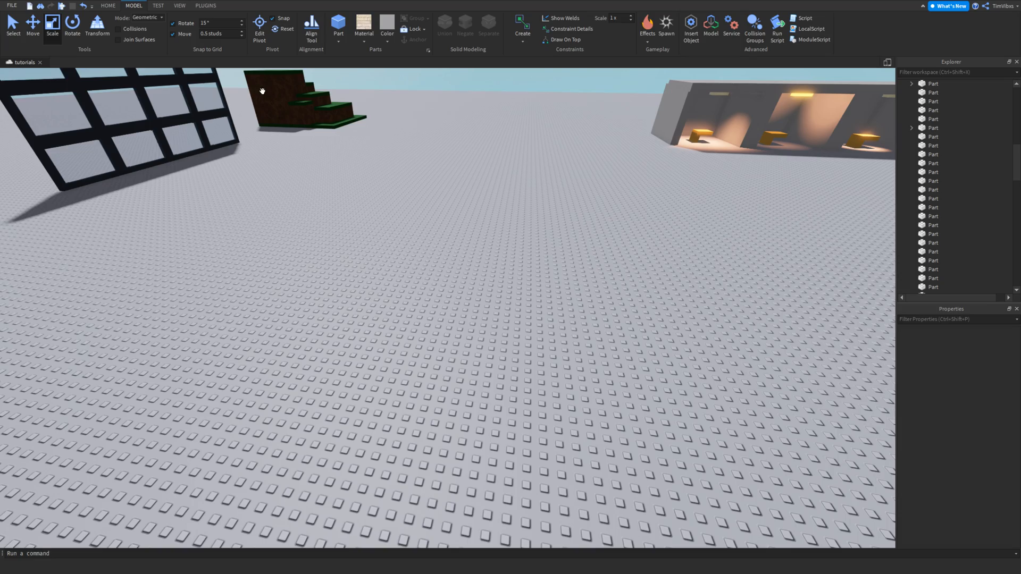
Step: Review the available constraint types and look through the testing, general editing and modeling commands
right_drag(506, 182, 531, 184)
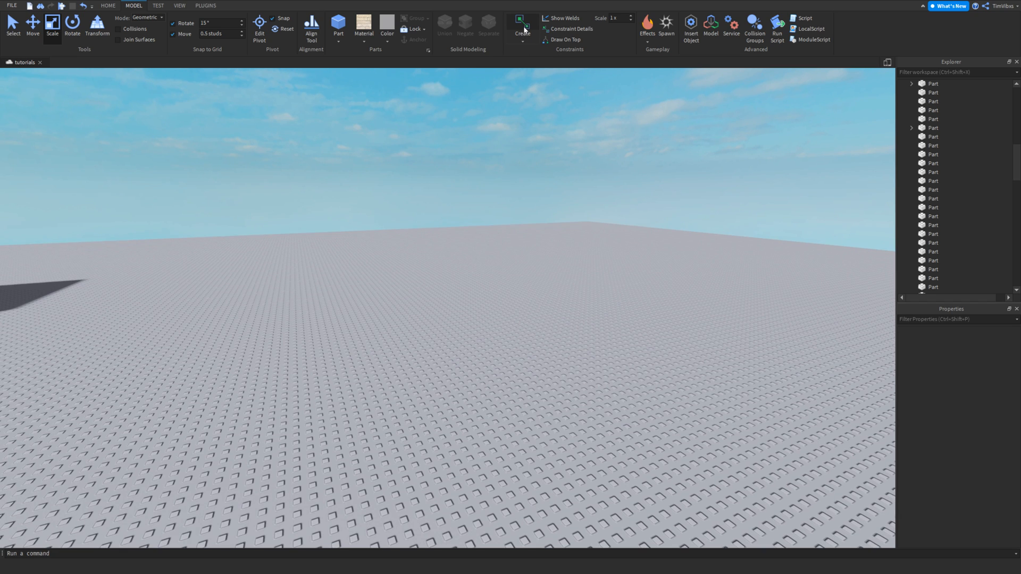
click(525, 40)
click(524, 40)
click(157, 5)
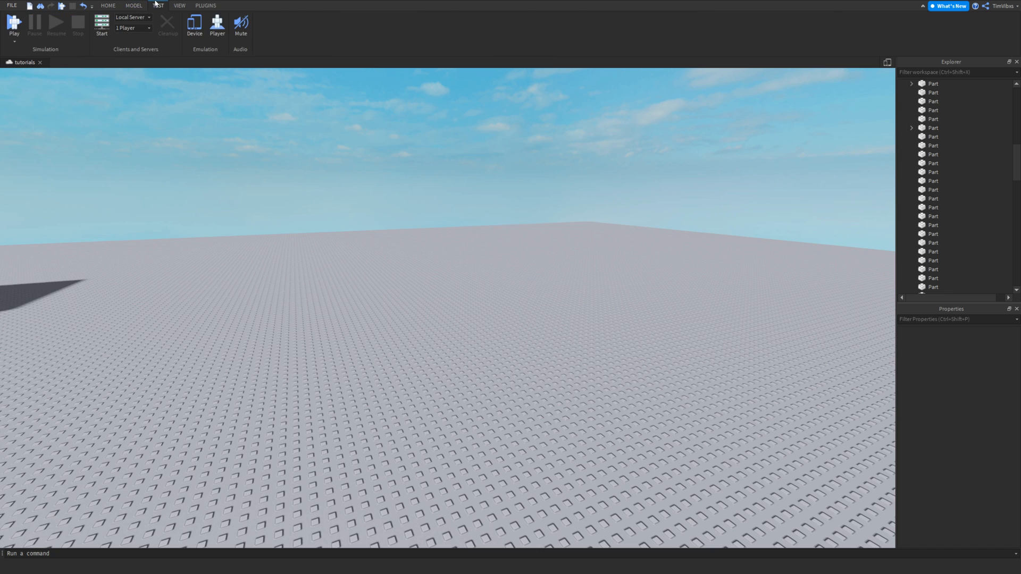
click(109, 5)
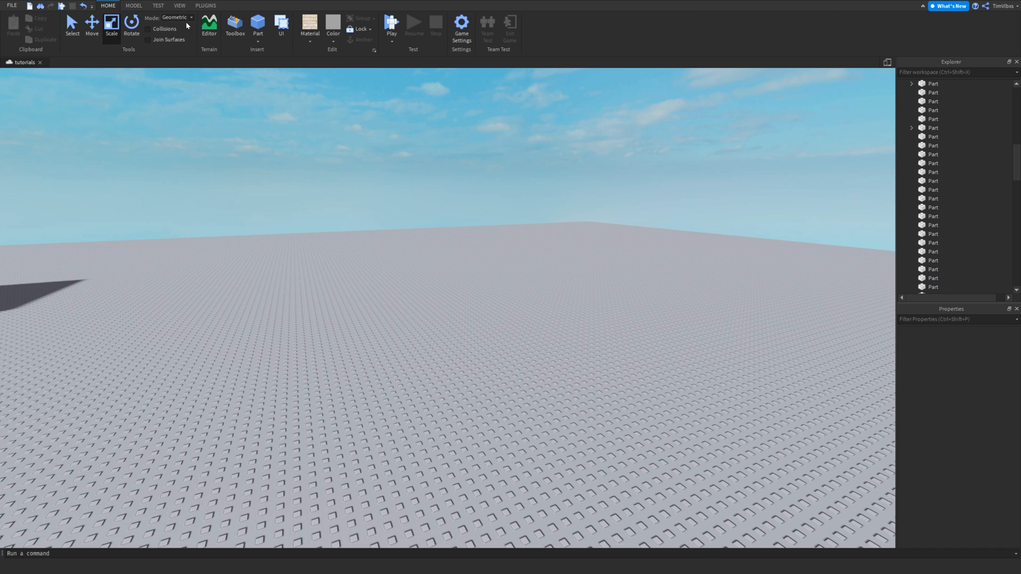
click(134, 5)
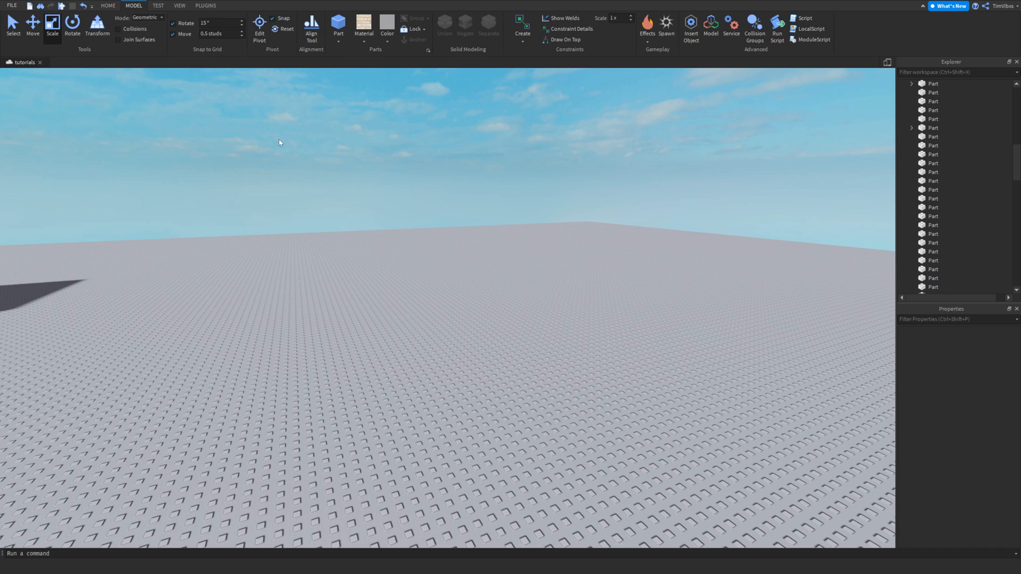
Step: Fly back and forth around the lit display building, grassy steps and window frame to examine them from several distances
right_drag(282, 174, 380, 237)
key(w)
key(s)
key(w)
key(s)
key(w)
key(s)
key(w)
key(s)
key(w)
key(w)
key(s)
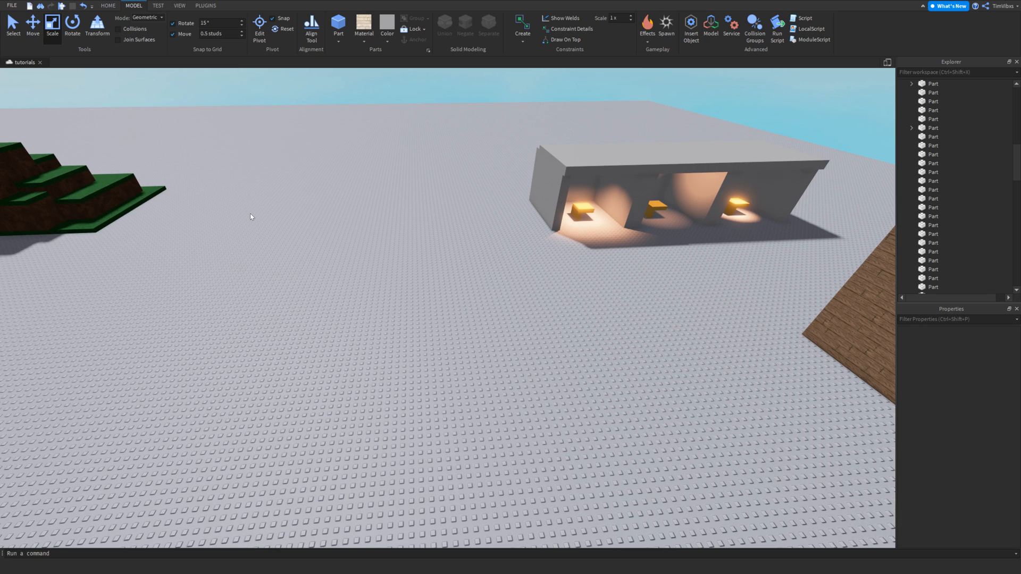
right_drag(250, 215, 250, 217)
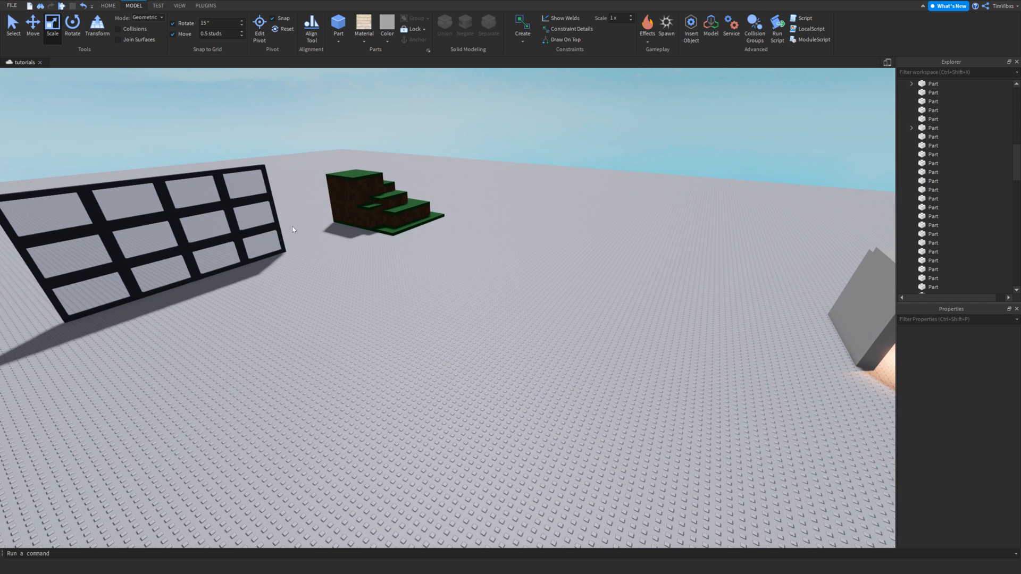